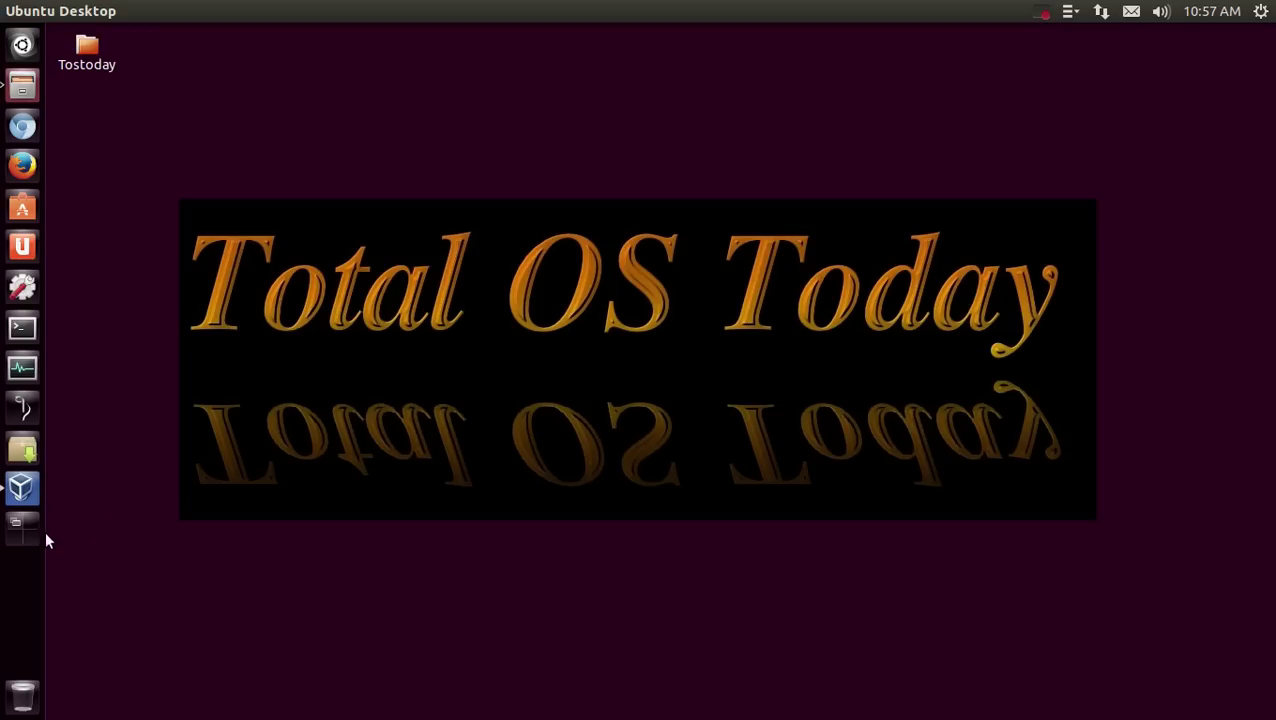
# Switch to the Black Lab Linux VM's workspace and run it fullscreen, then start the browser
pyautogui.click(21, 528)
pyautogui.click(453, 404)
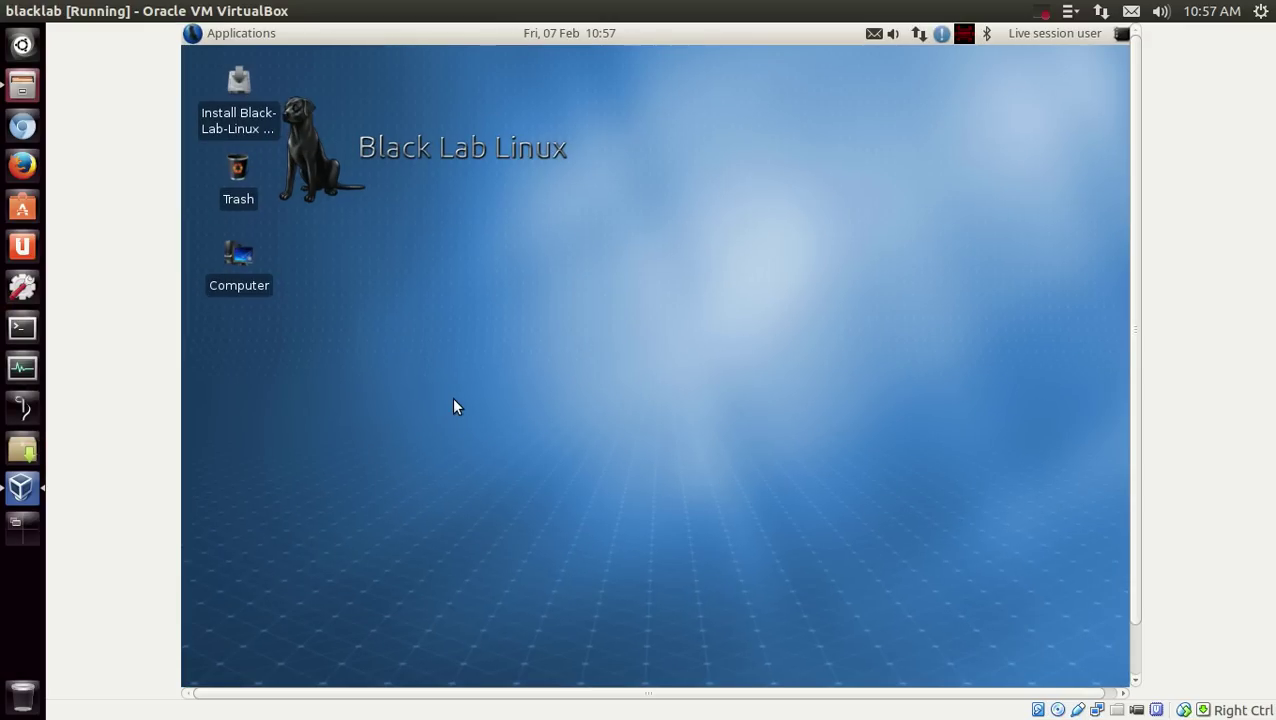
pyautogui.hotkey('ctrl', 'f')
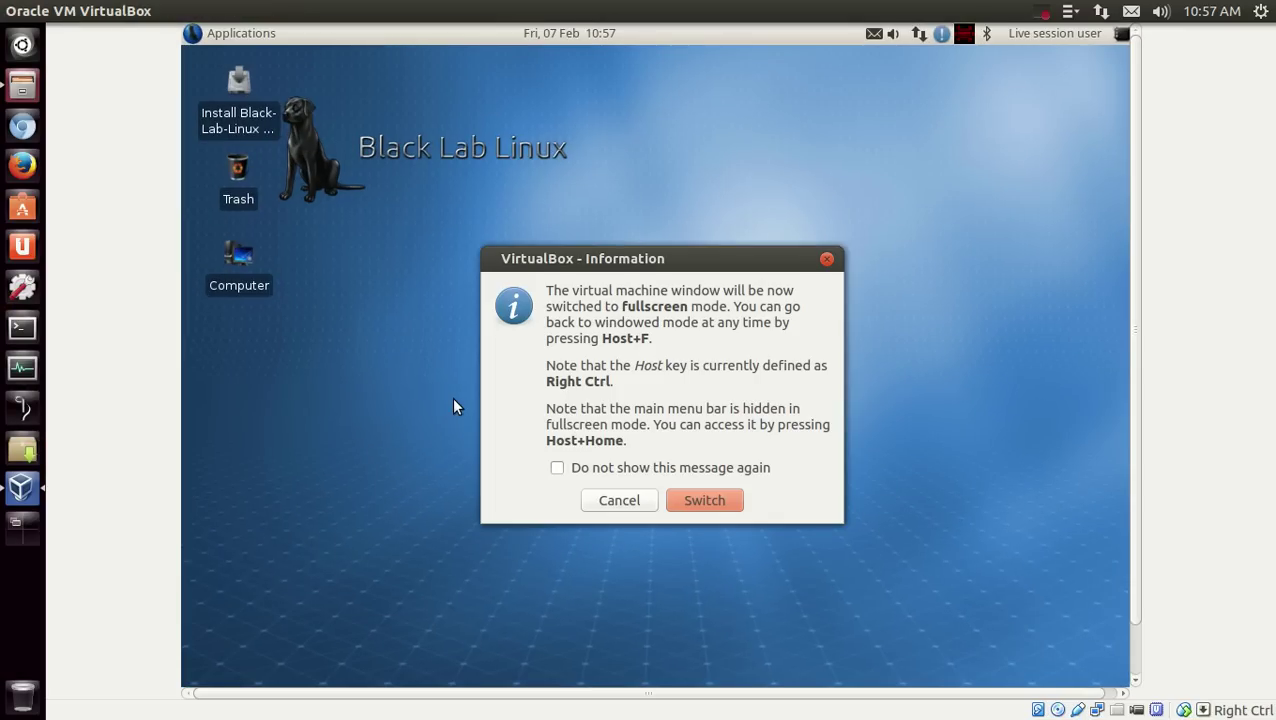
pyautogui.click(708, 501)
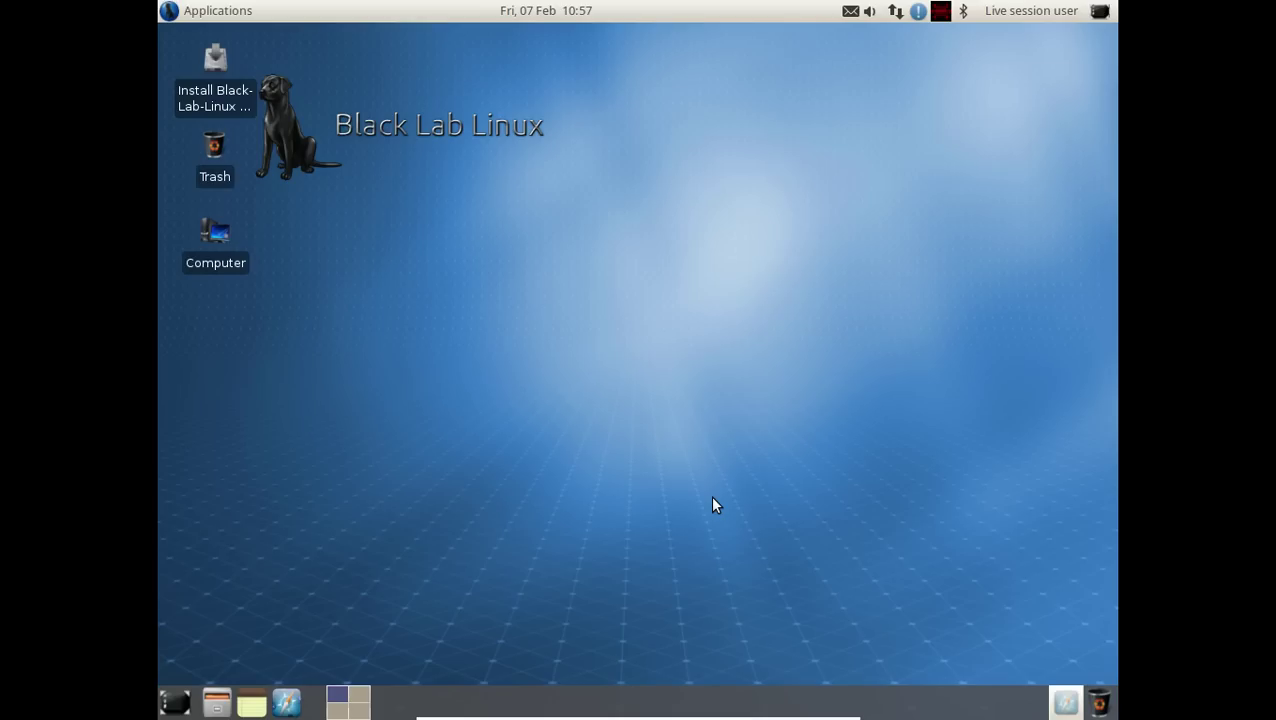
pyautogui.click(289, 704)
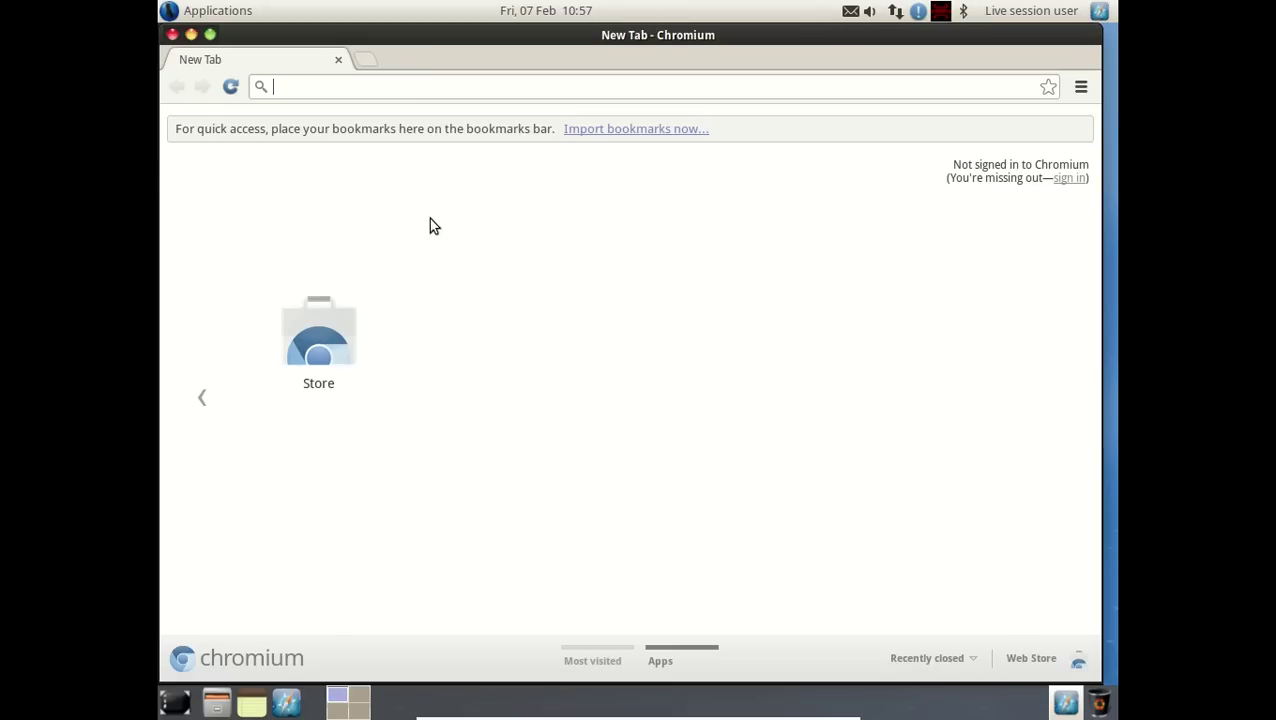
# Bring the 'Black Lab Linux - Chromium' window forward and open the Why Black Lab Linux page
pyautogui.click(502, 85)
pyautogui.click(1064, 707)
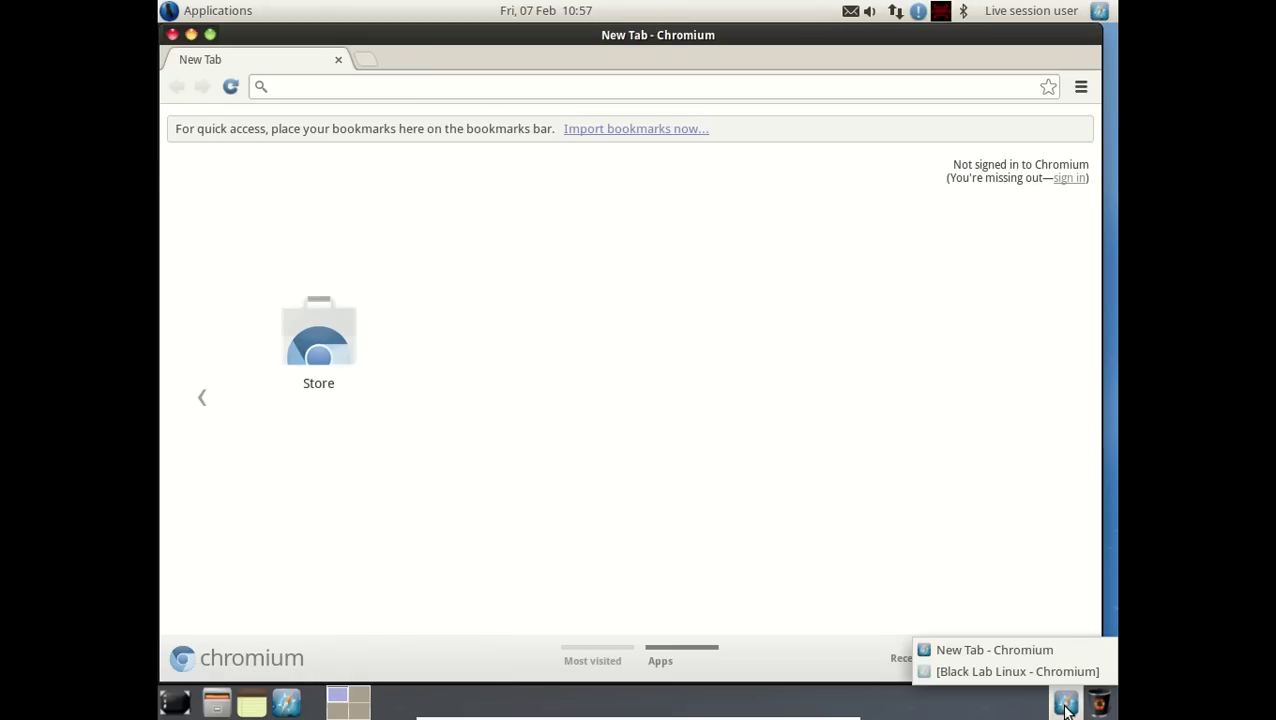
pyautogui.click(1040, 672)
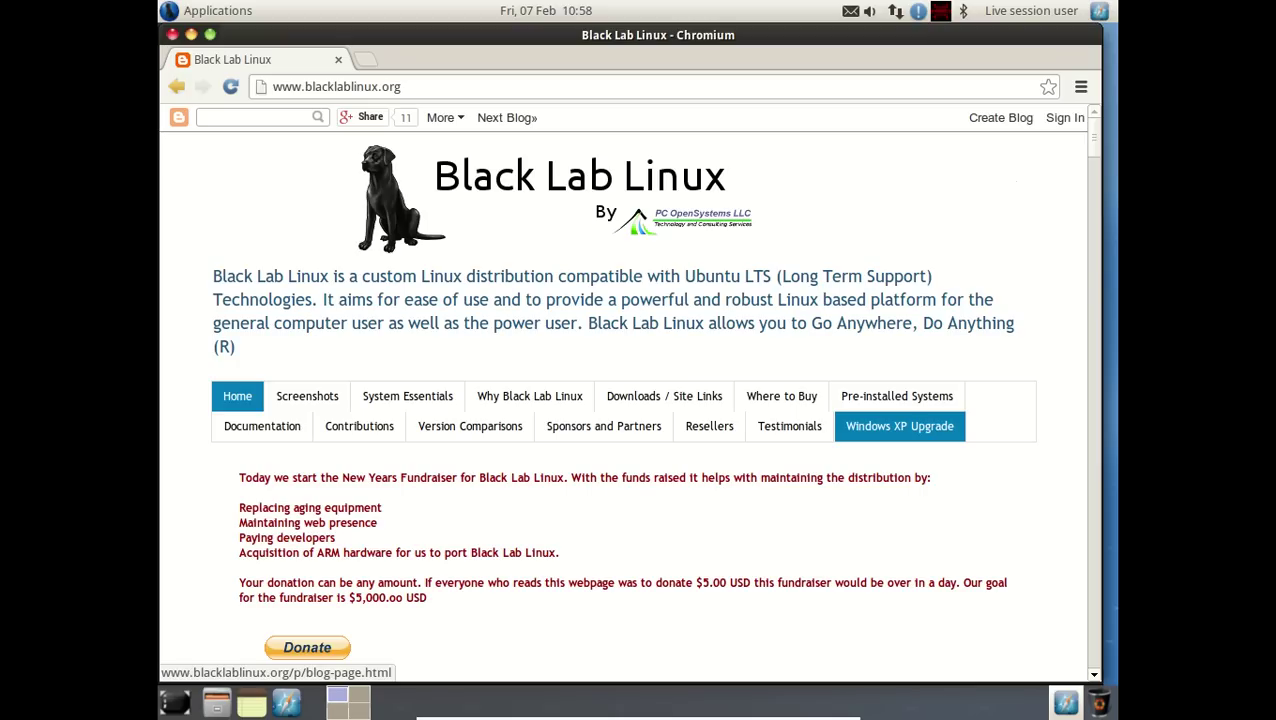
pyautogui.click(565, 403)
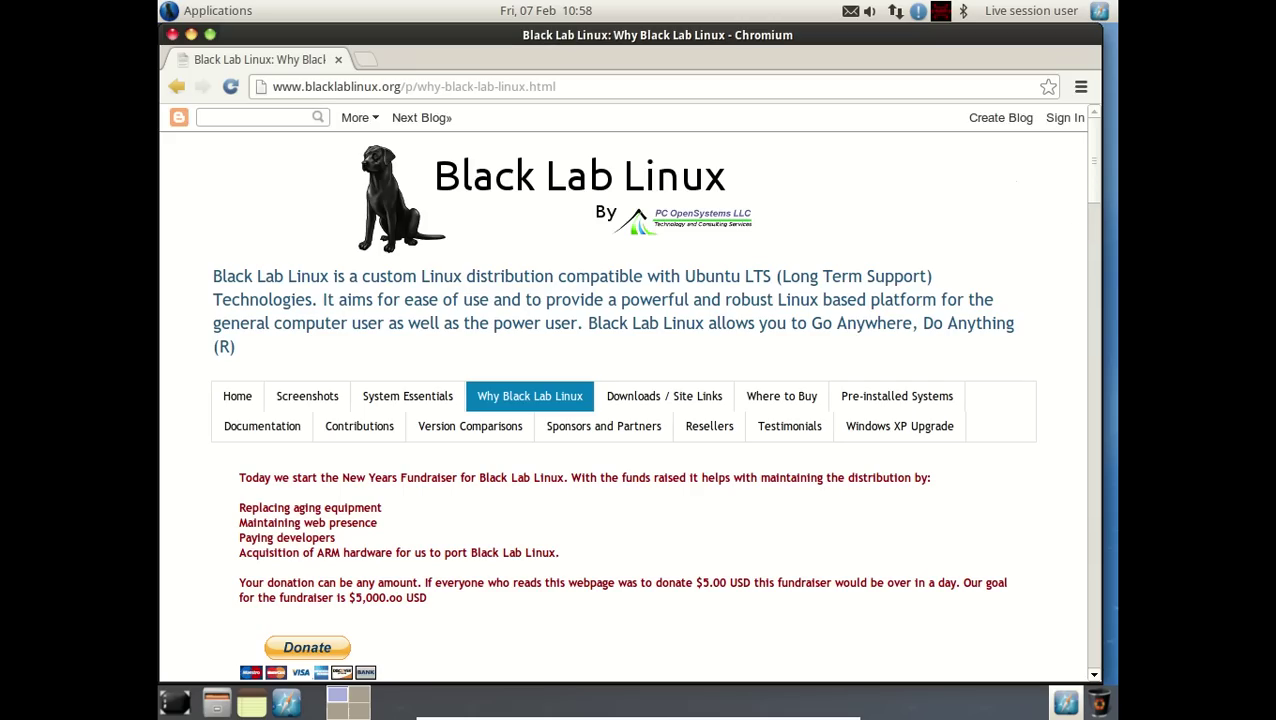
# Scroll down the Why Black Lab Linux page to its Consistency, Dedication and Functionality sections
pyautogui.scroll(-5, 1085, 245)
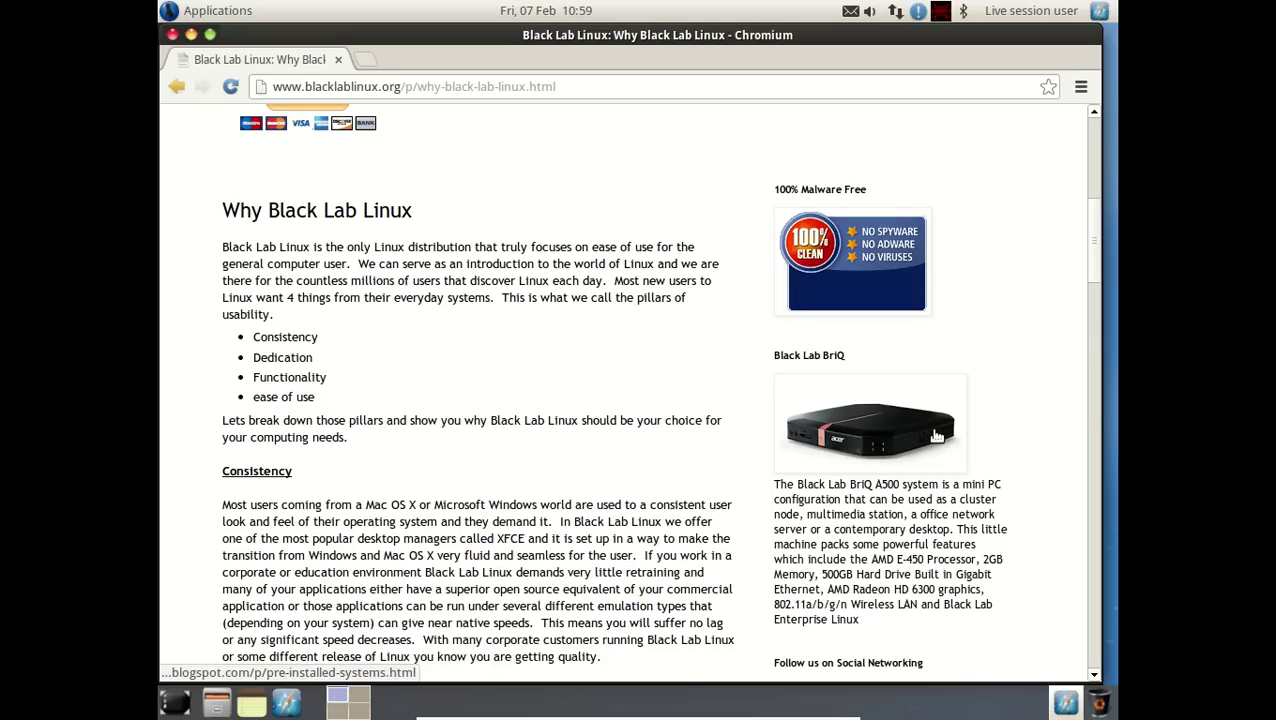
pyautogui.scroll(-4, 943, 320)
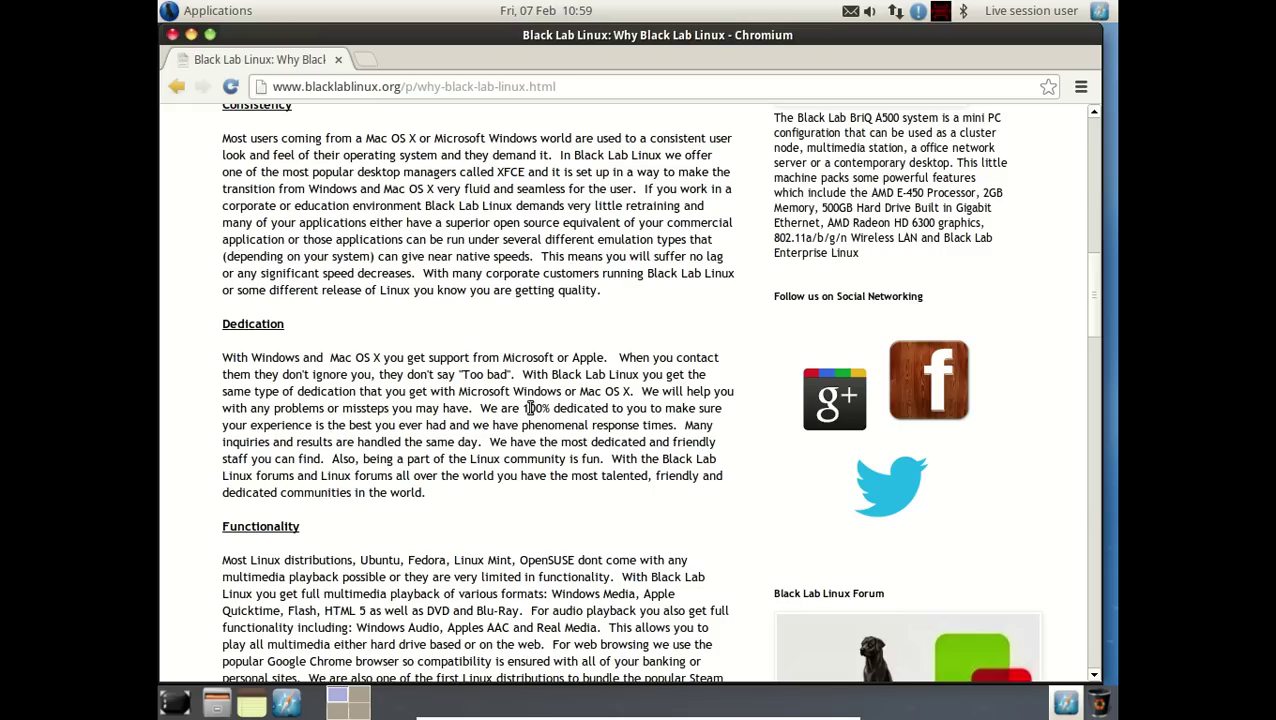
# Scroll the article down to Functionality and Ease of Use, then close the Chromium window
pyautogui.moveTo(1096, 328); pyautogui.dragTo(1100, 387)
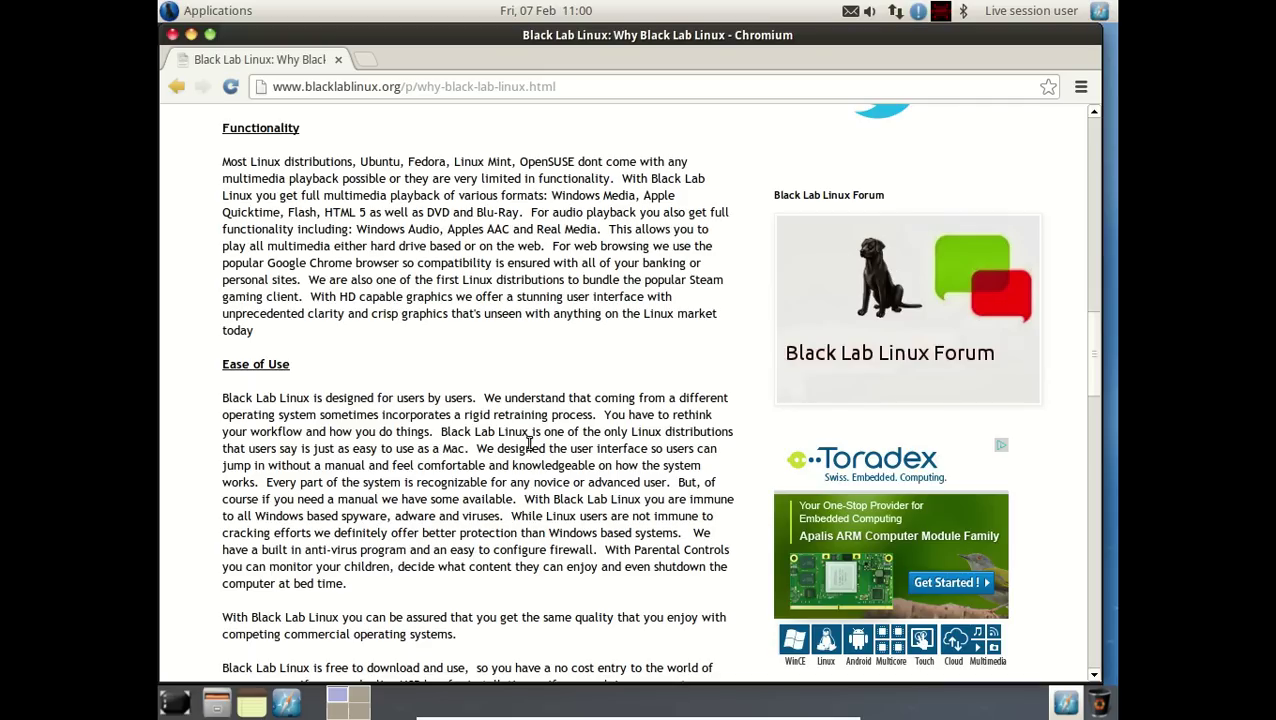
pyautogui.click(172, 35)
# Close the leftover New Tab window and glance at the workspace, session and Bluetooth menus
pyautogui.click(172, 35)
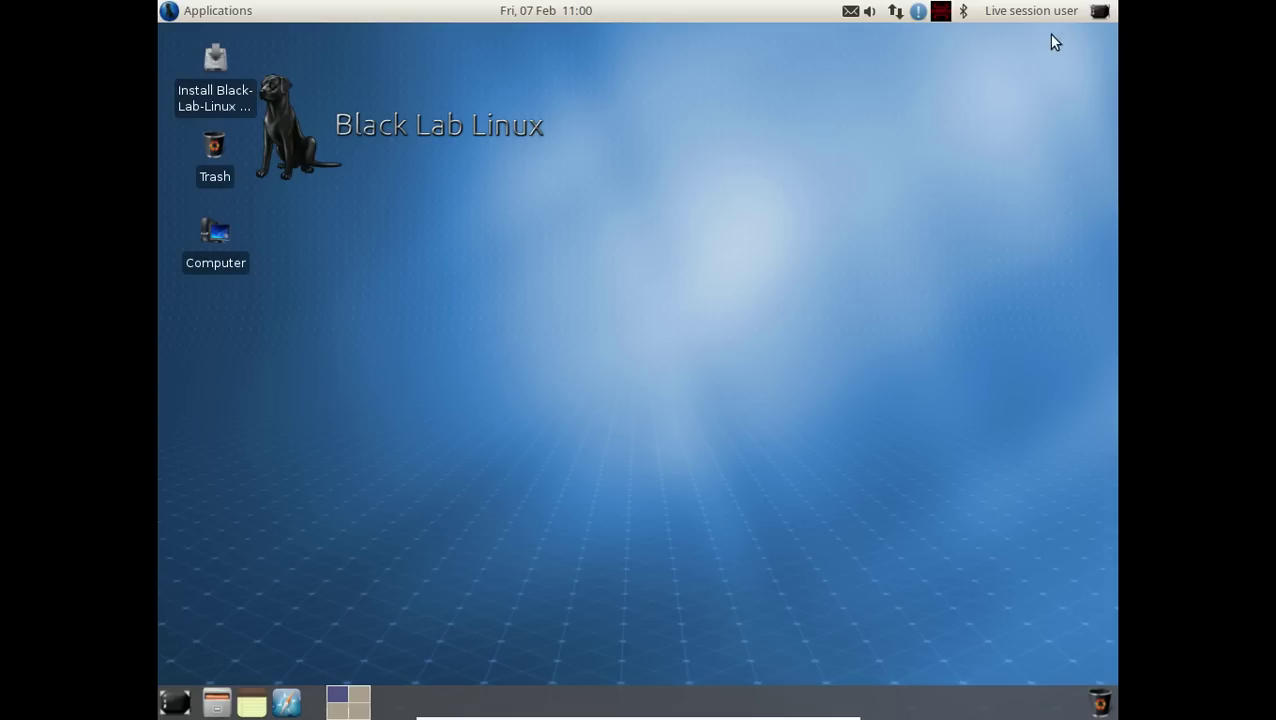
pyautogui.click(1100, 11)
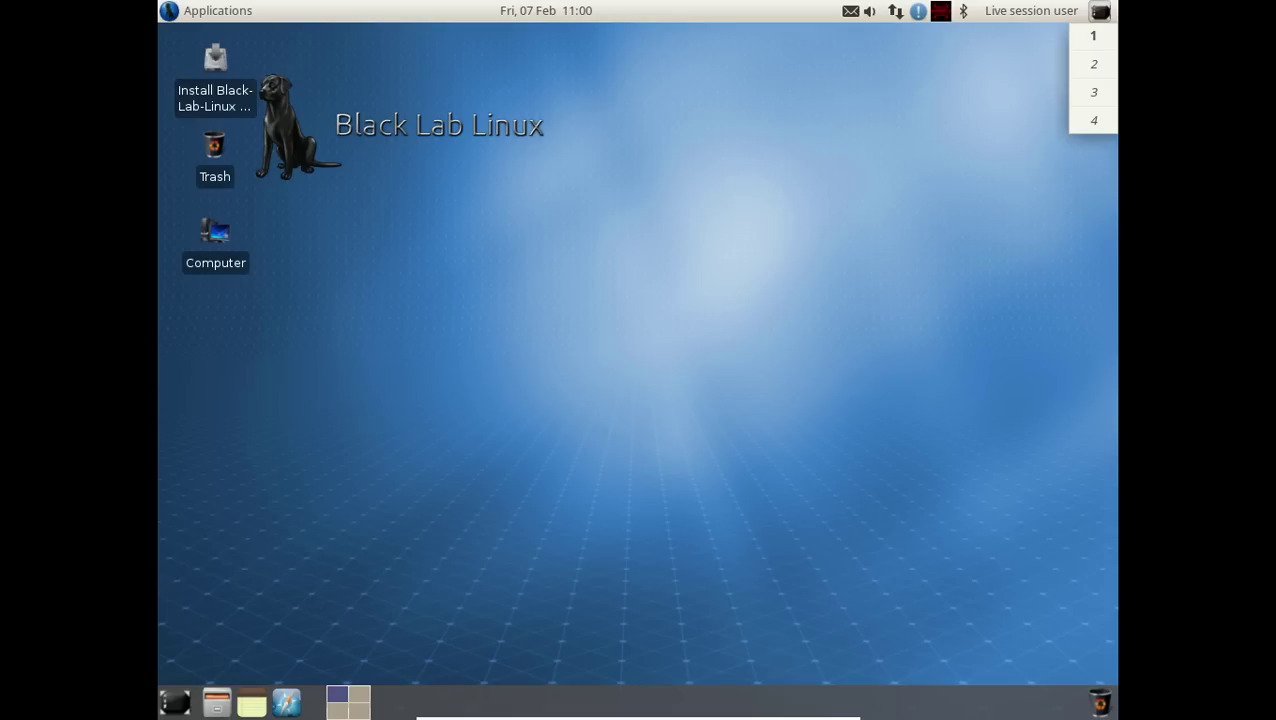
pyautogui.click(1060, 15)
pyautogui.click(1060, 12)
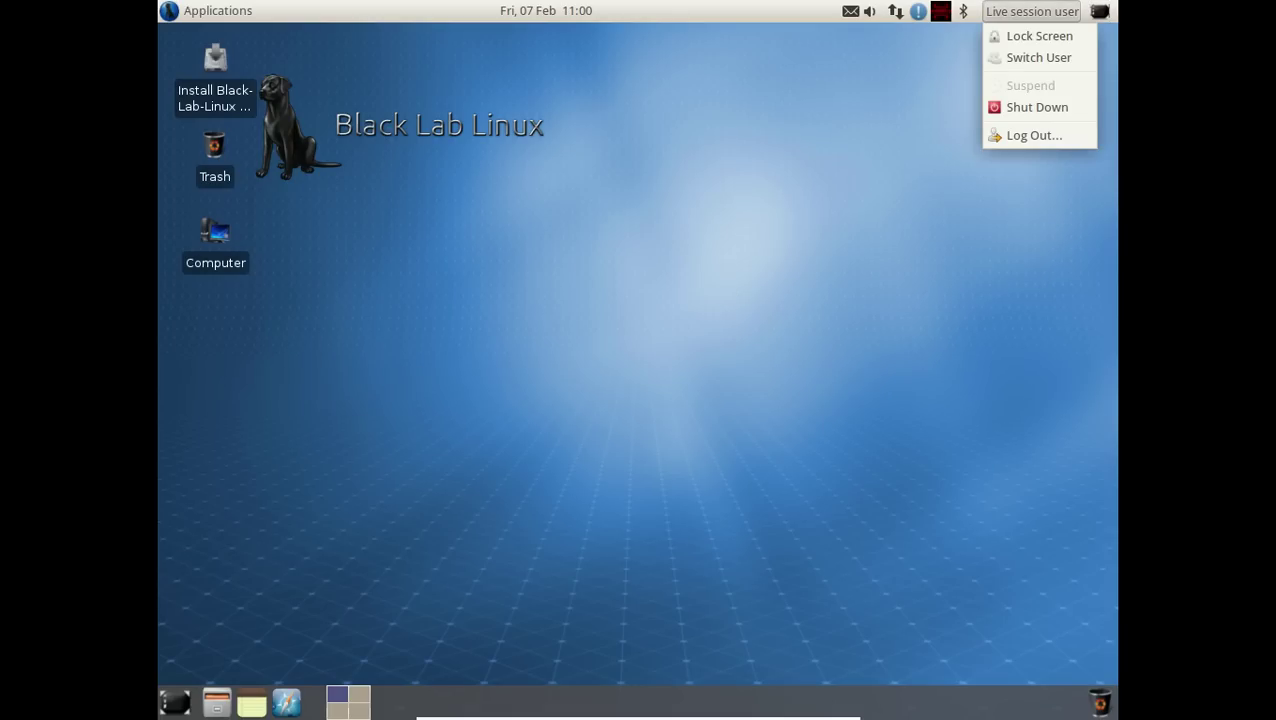
pyautogui.click(1060, 12)
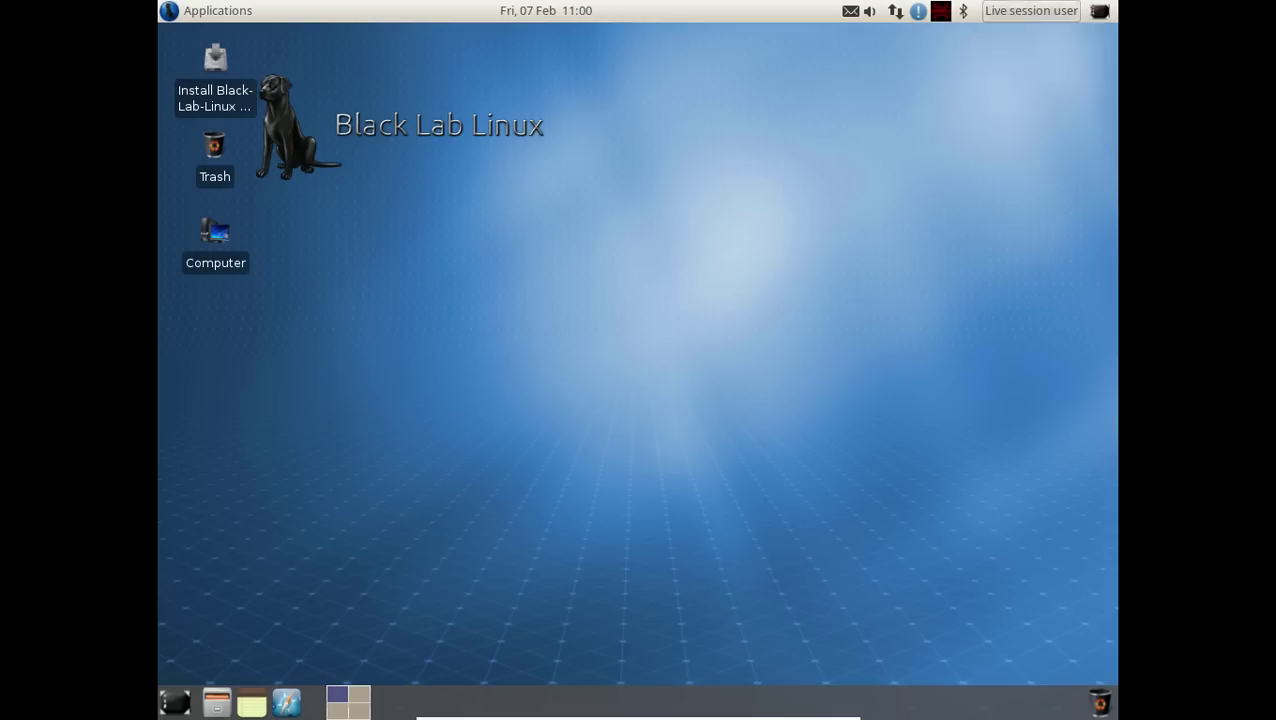
pyautogui.click(964, 12)
pyautogui.click(964, 14)
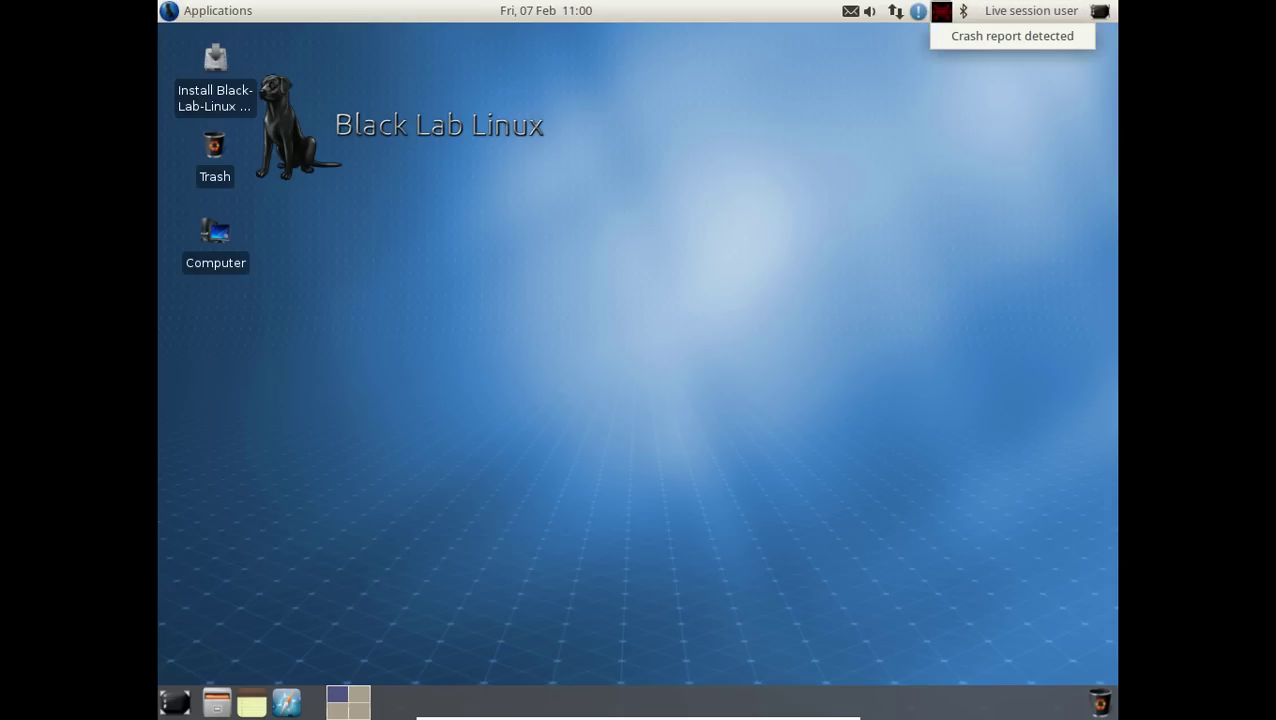
# Open the detected crash report and dismiss both Ubuntu 12.04 internal-error messages
pyautogui.click(955, 35)
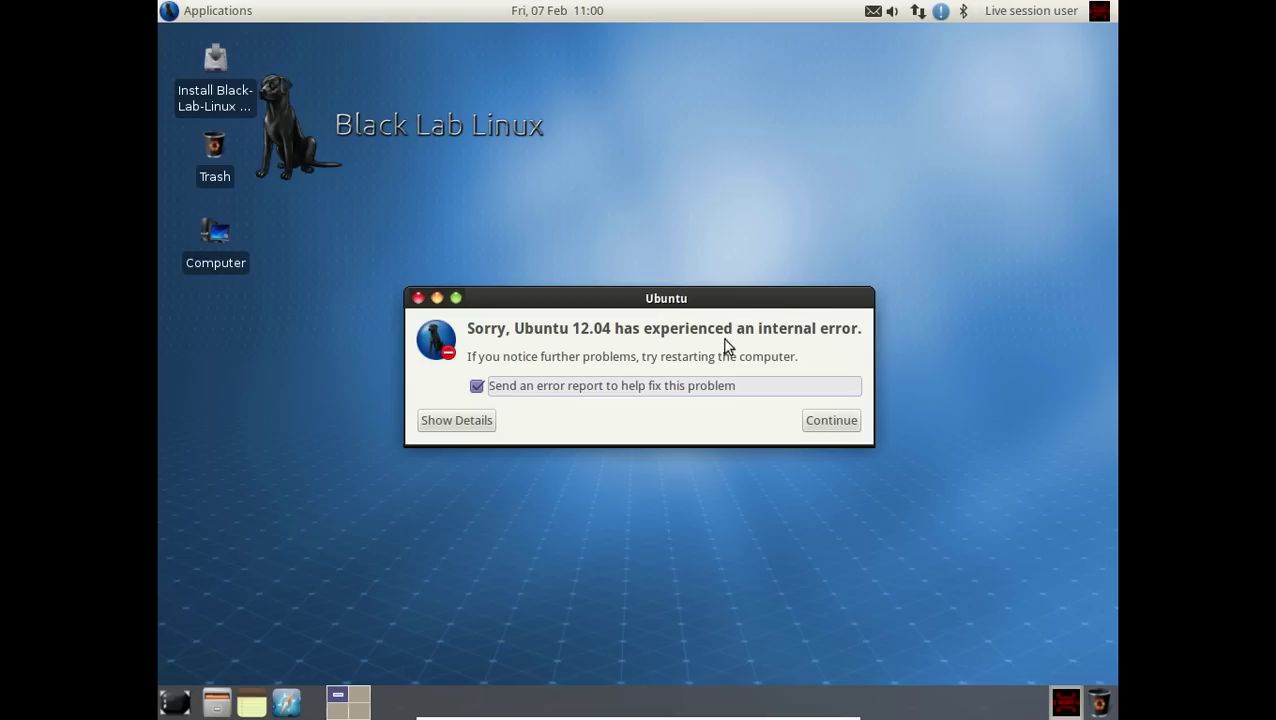
pyautogui.click(826, 421)
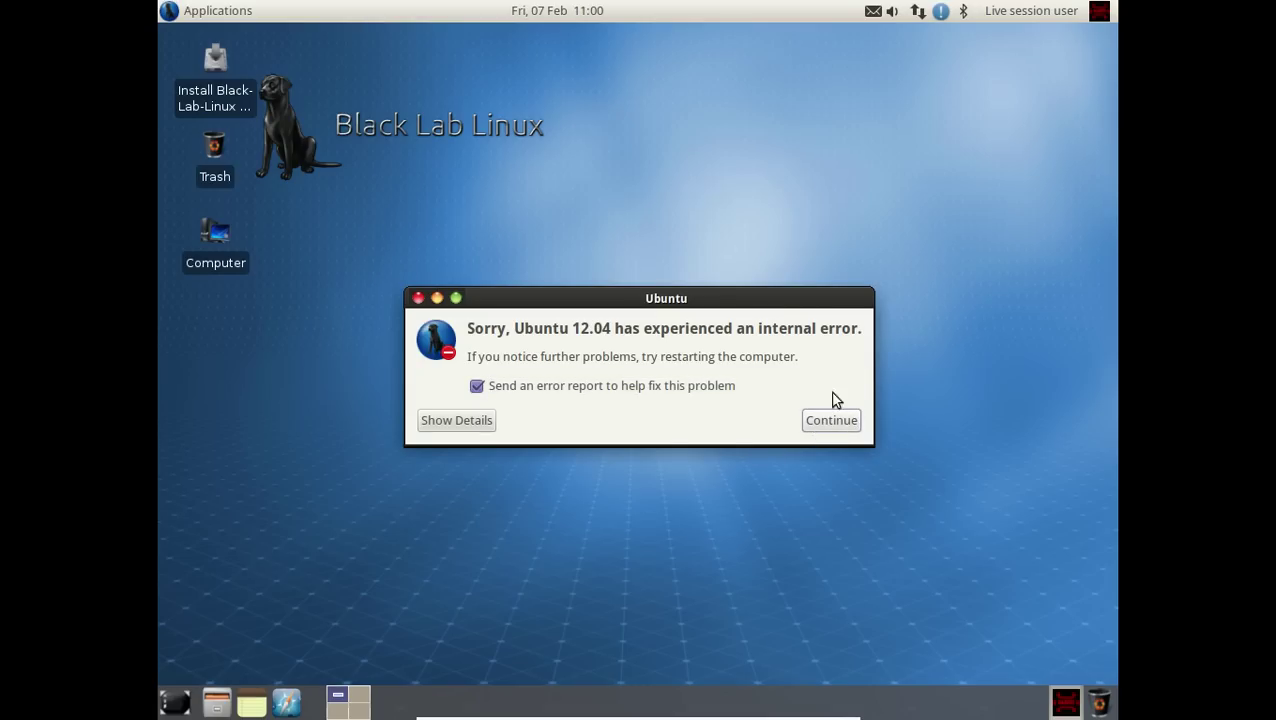
pyautogui.click(418, 298)
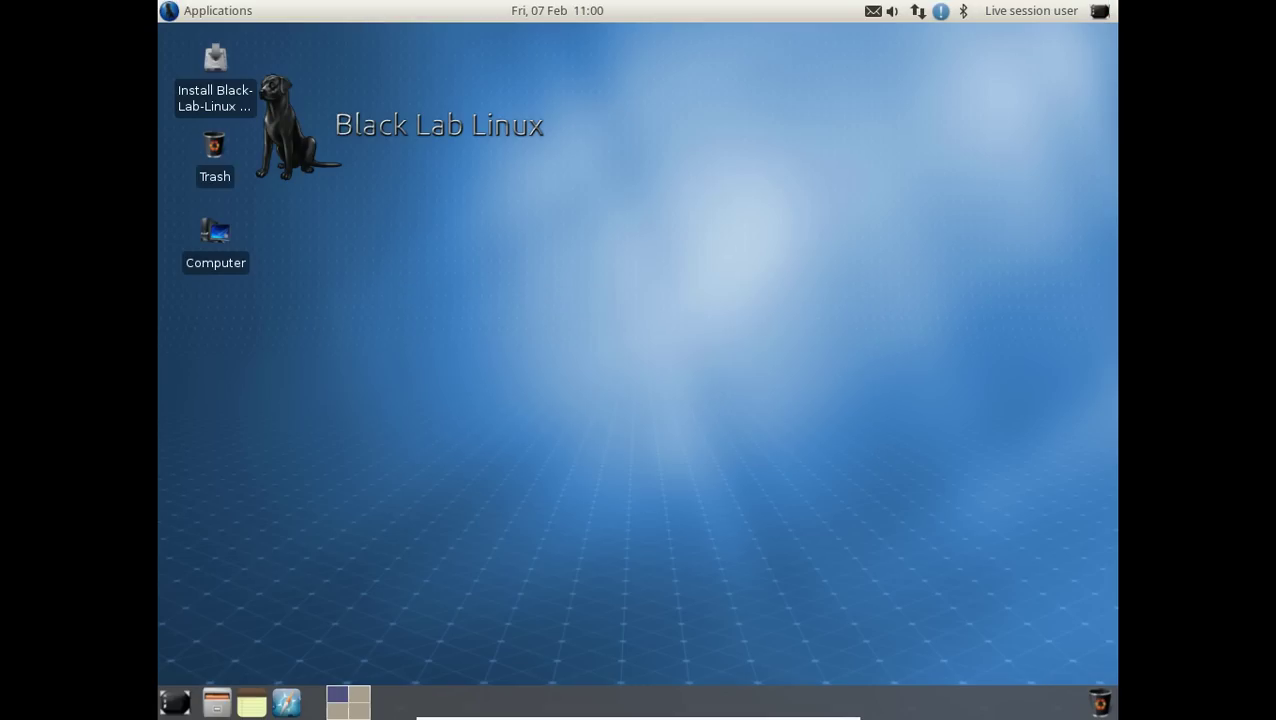
# Review Volume Control's playback, recording, output, configuration and input device levels, then close it
pyautogui.click(893, 12)
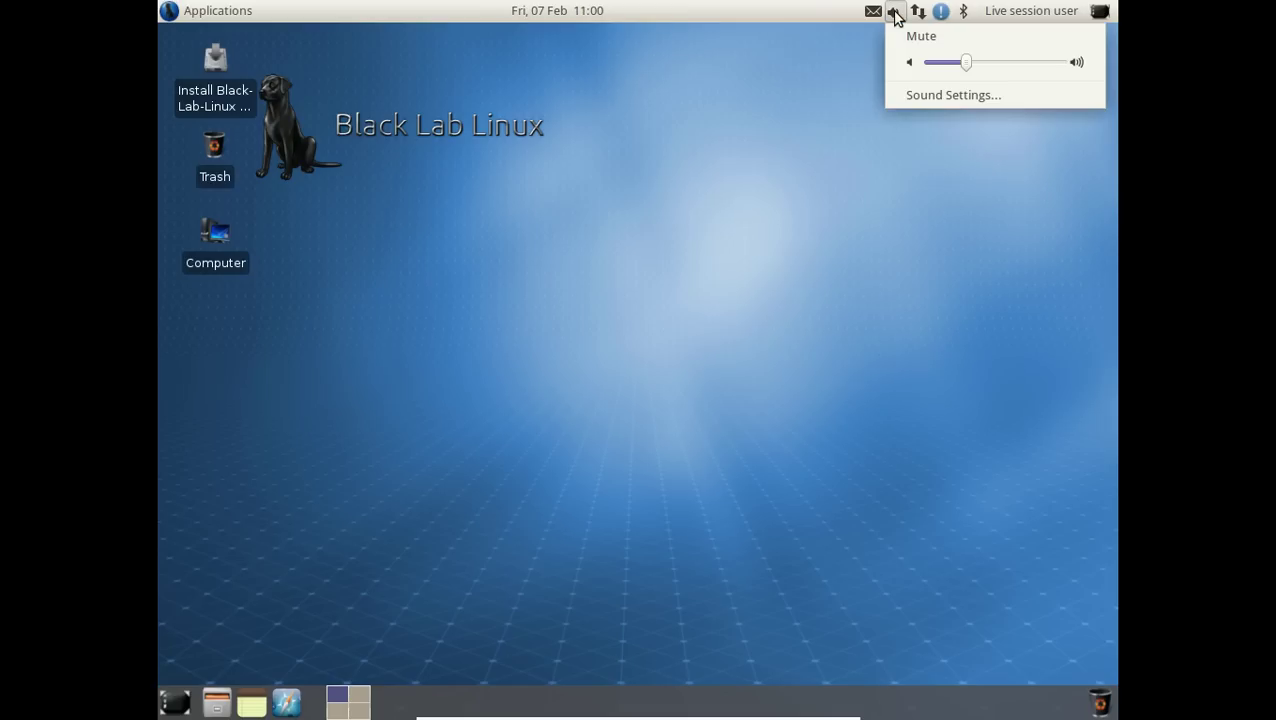
pyautogui.click(944, 96)
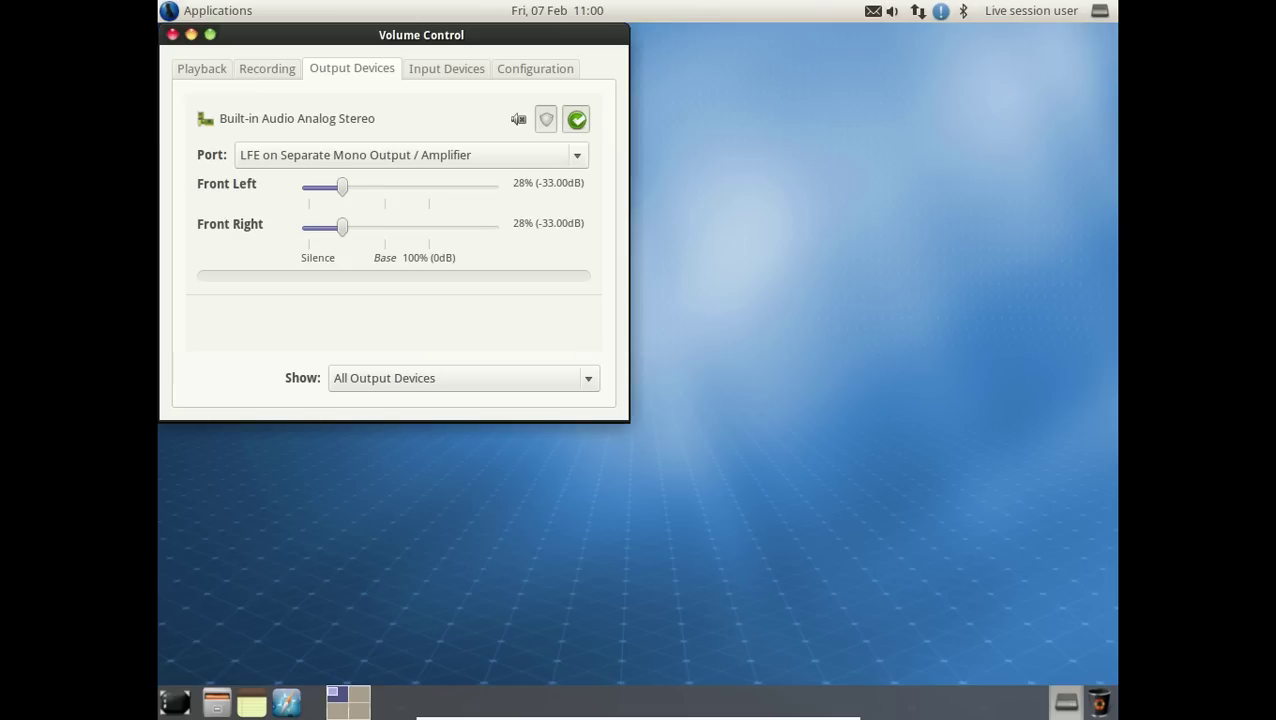
pyautogui.click(220, 70)
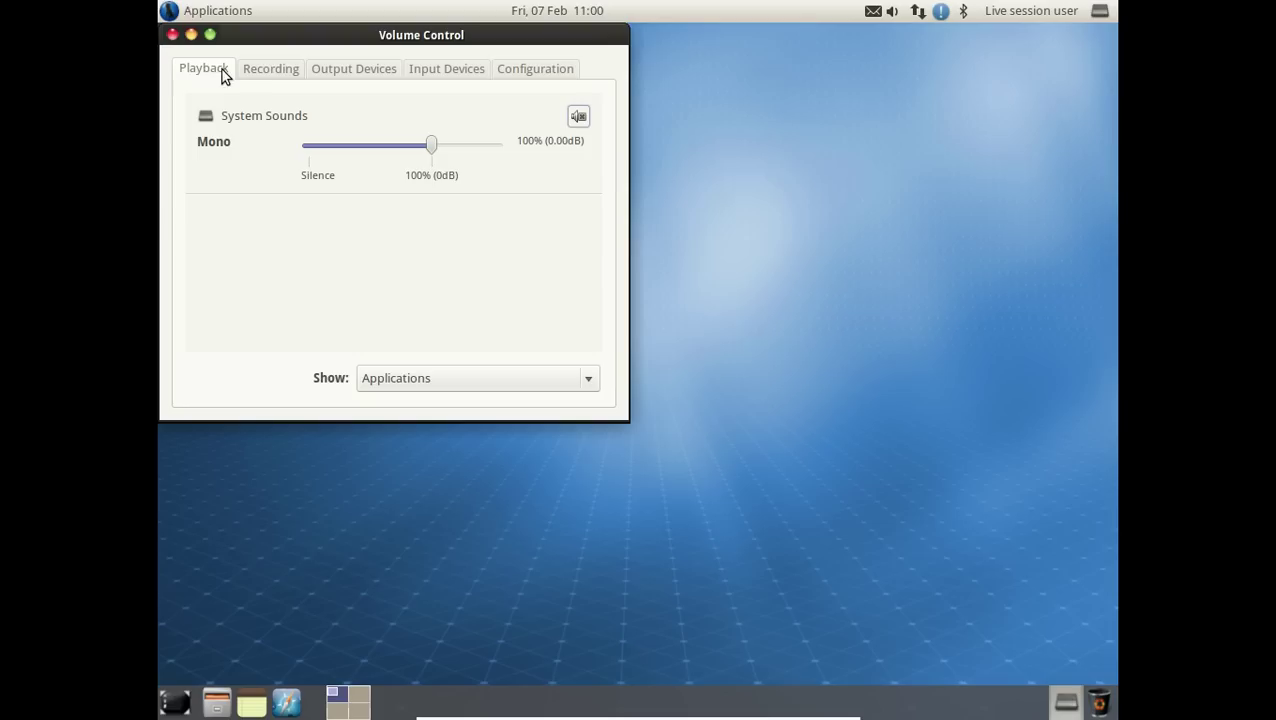
pyautogui.click(268, 70)
pyautogui.click(350, 68)
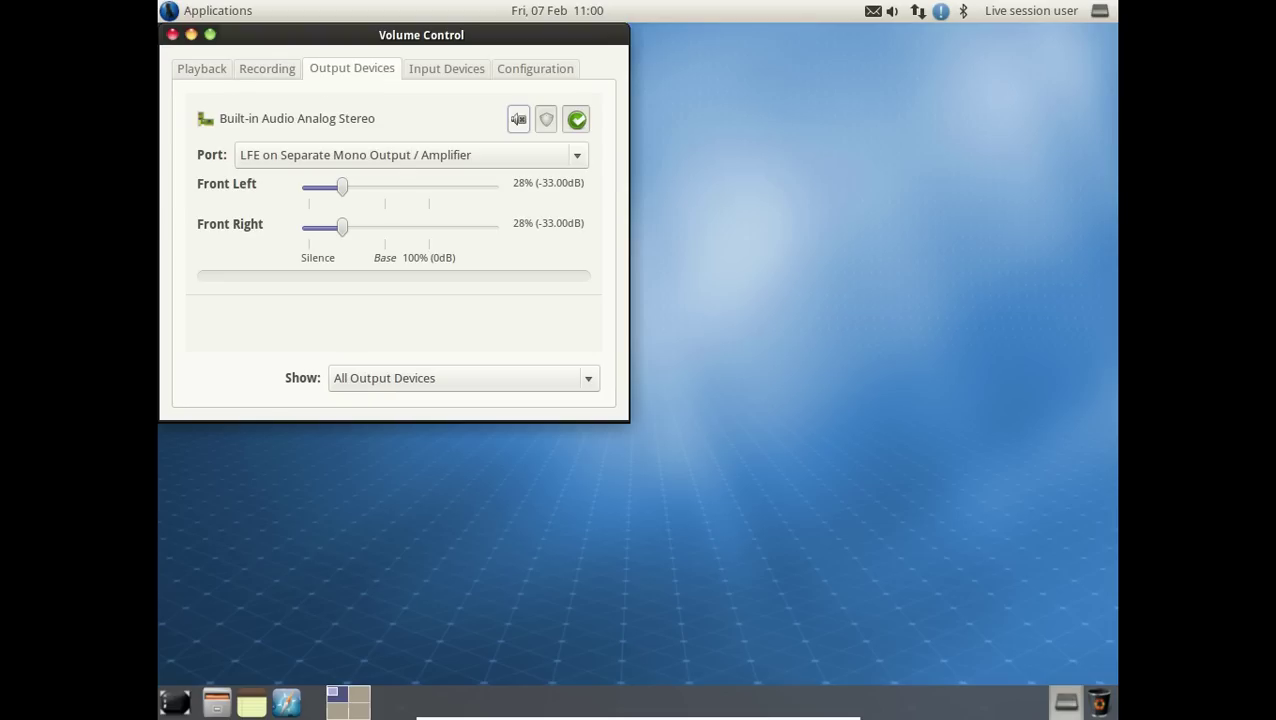
pyautogui.click(520, 70)
pyautogui.click(466, 70)
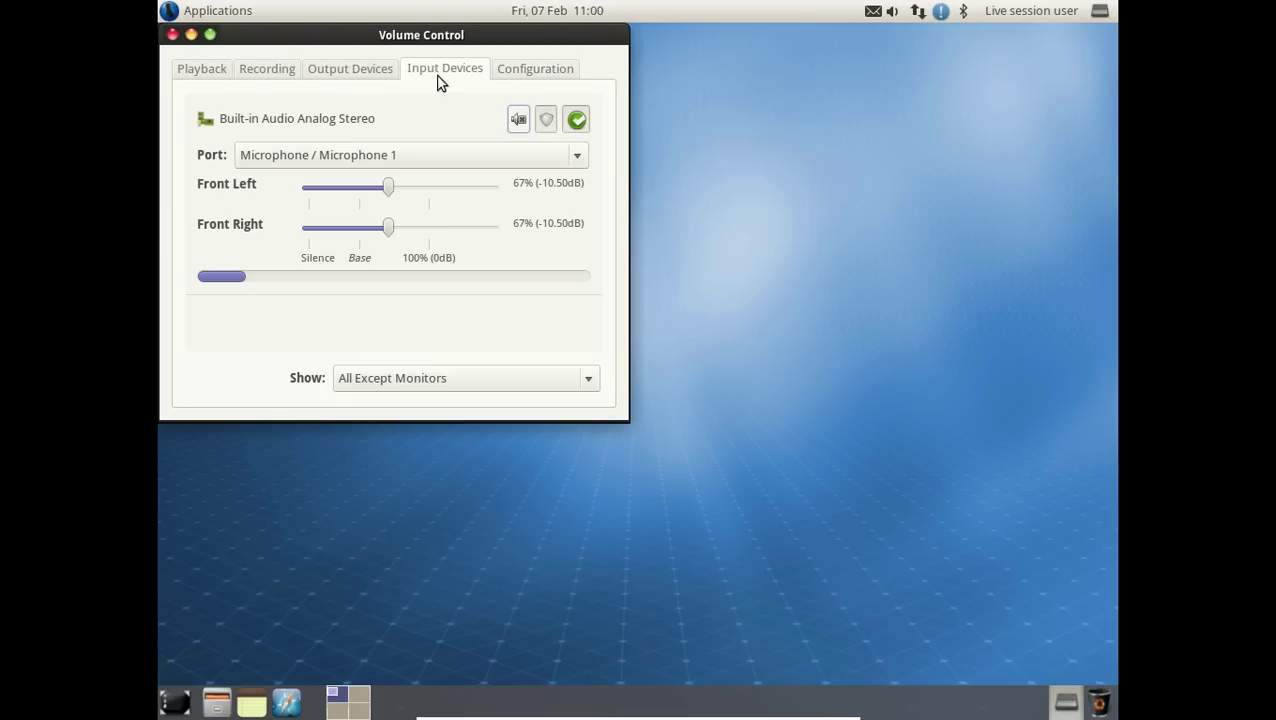
pyautogui.click(172, 34)
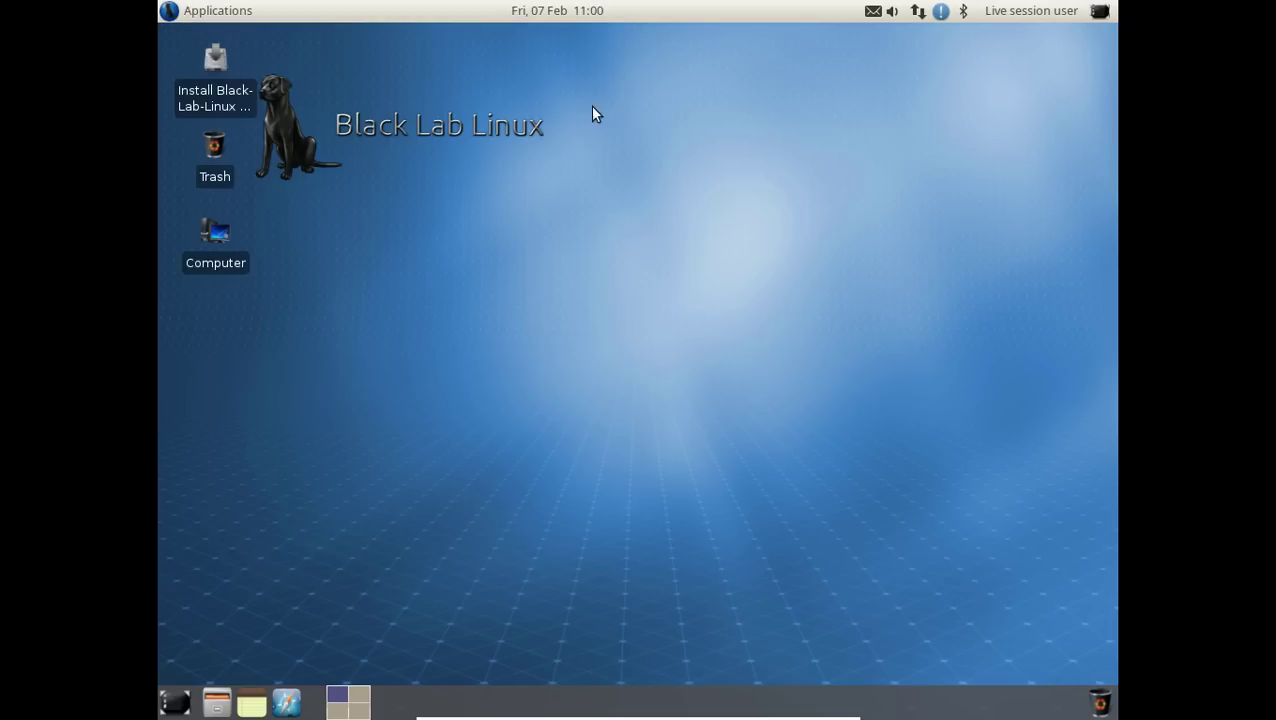
# Peek at the messaging status menu and the date calendar, closing both
pyautogui.click(869, 14)
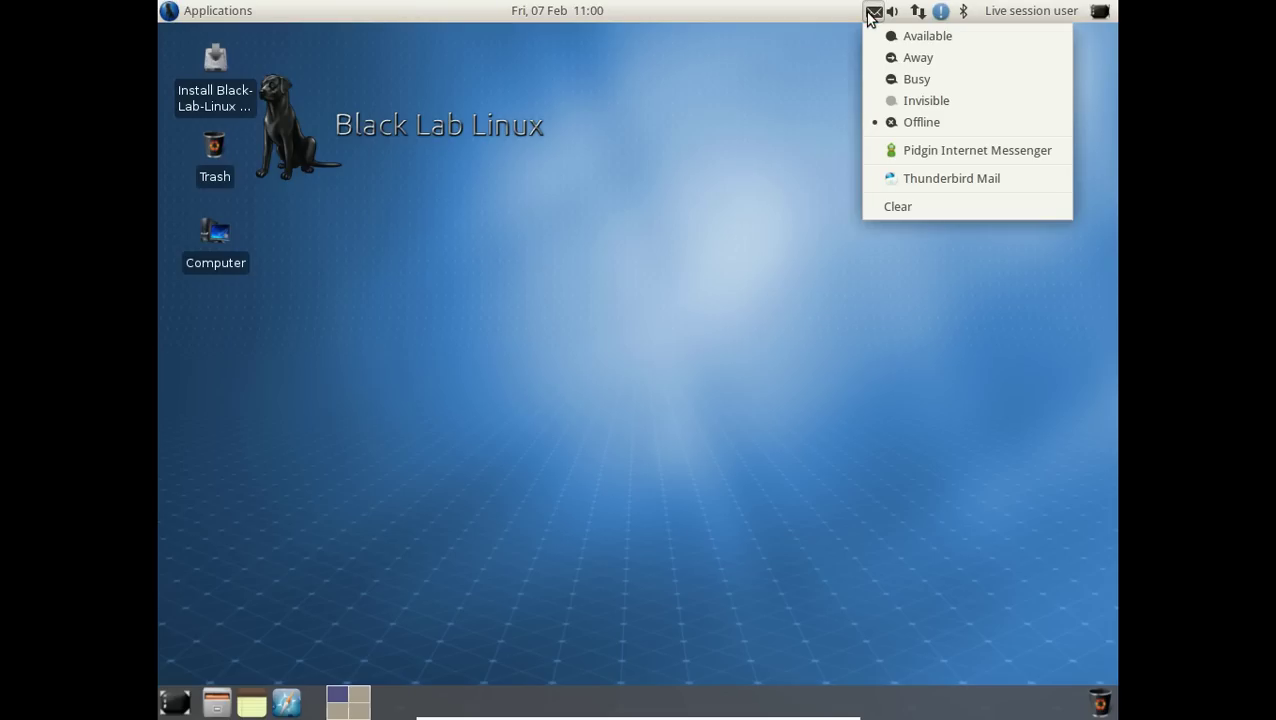
pyautogui.click(869, 14)
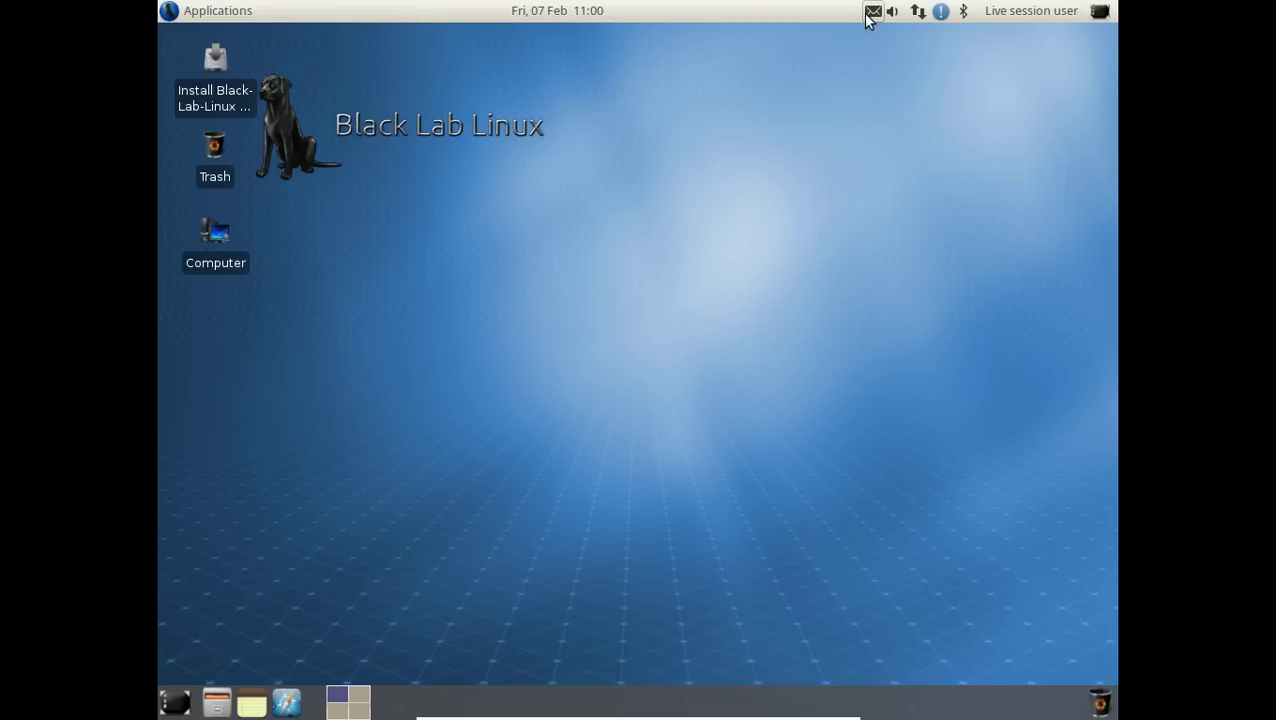
pyautogui.click(584, 12)
pyautogui.click(584, 12)
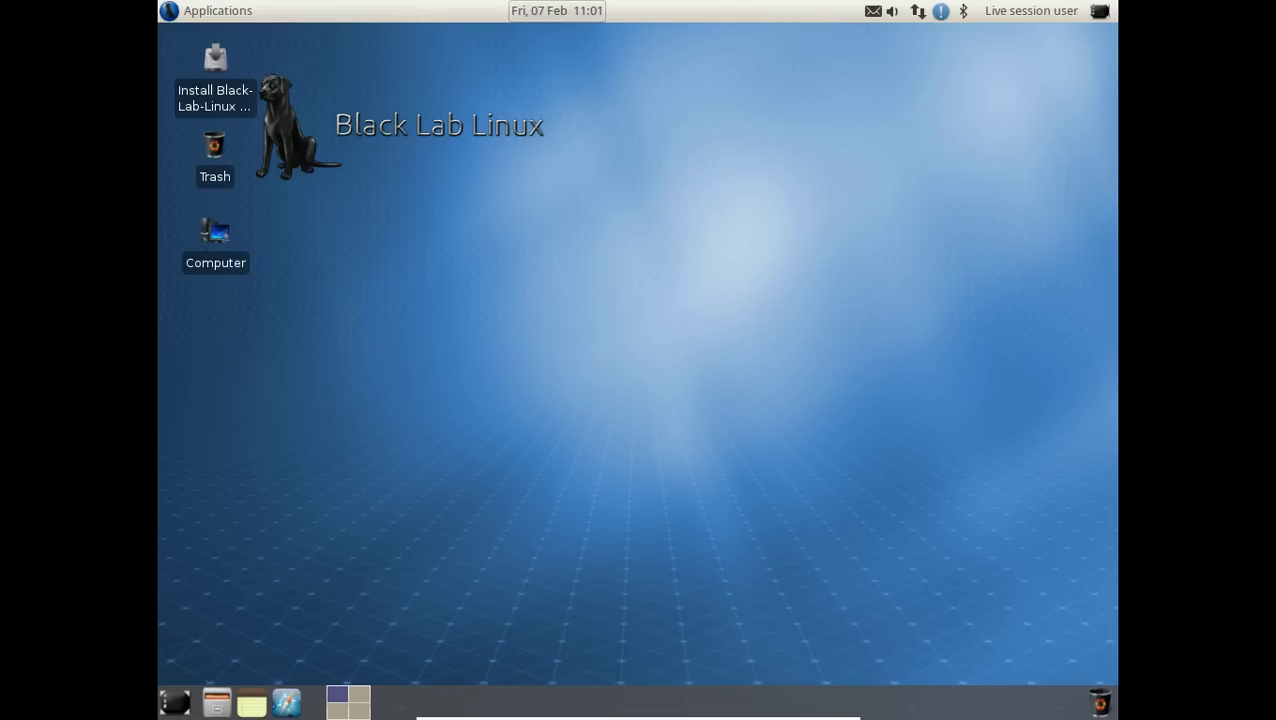
# Pick Trash Applet in the panel's Add New Items list, add it, and close the dialog
pyautogui.rightClick(712, 14)
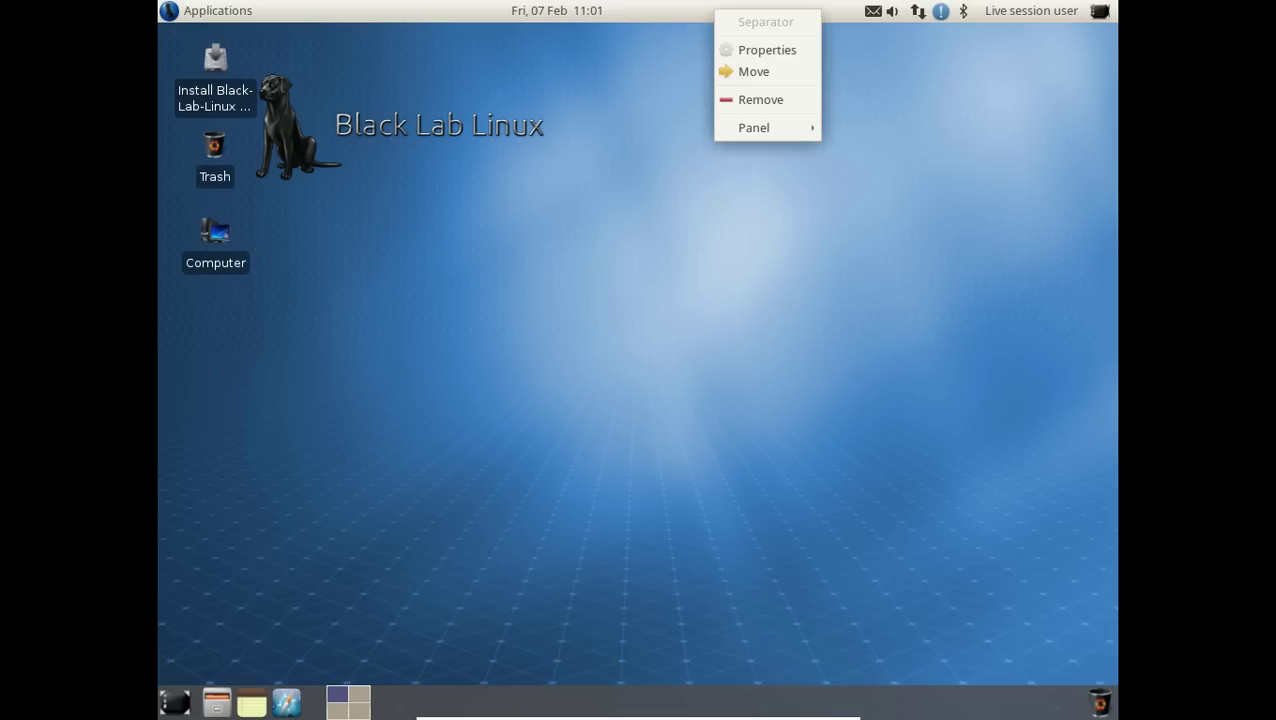
pyautogui.click(764, 130)
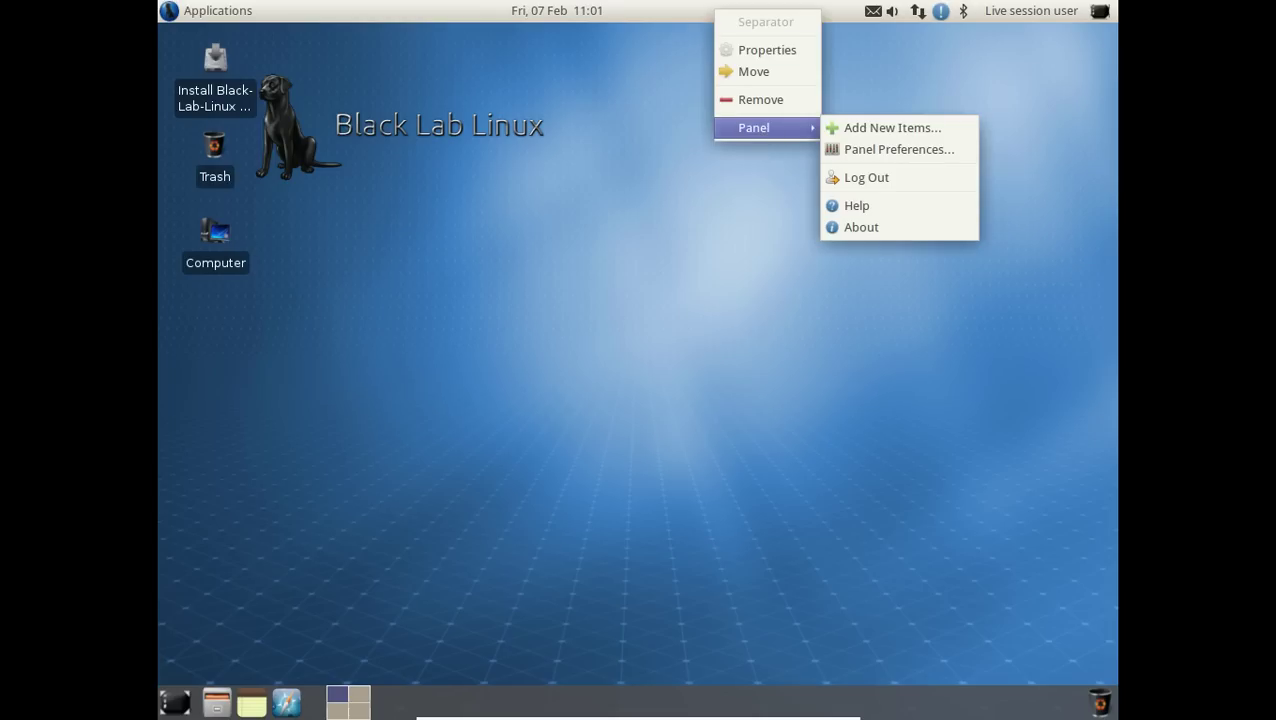
pyautogui.click(890, 137)
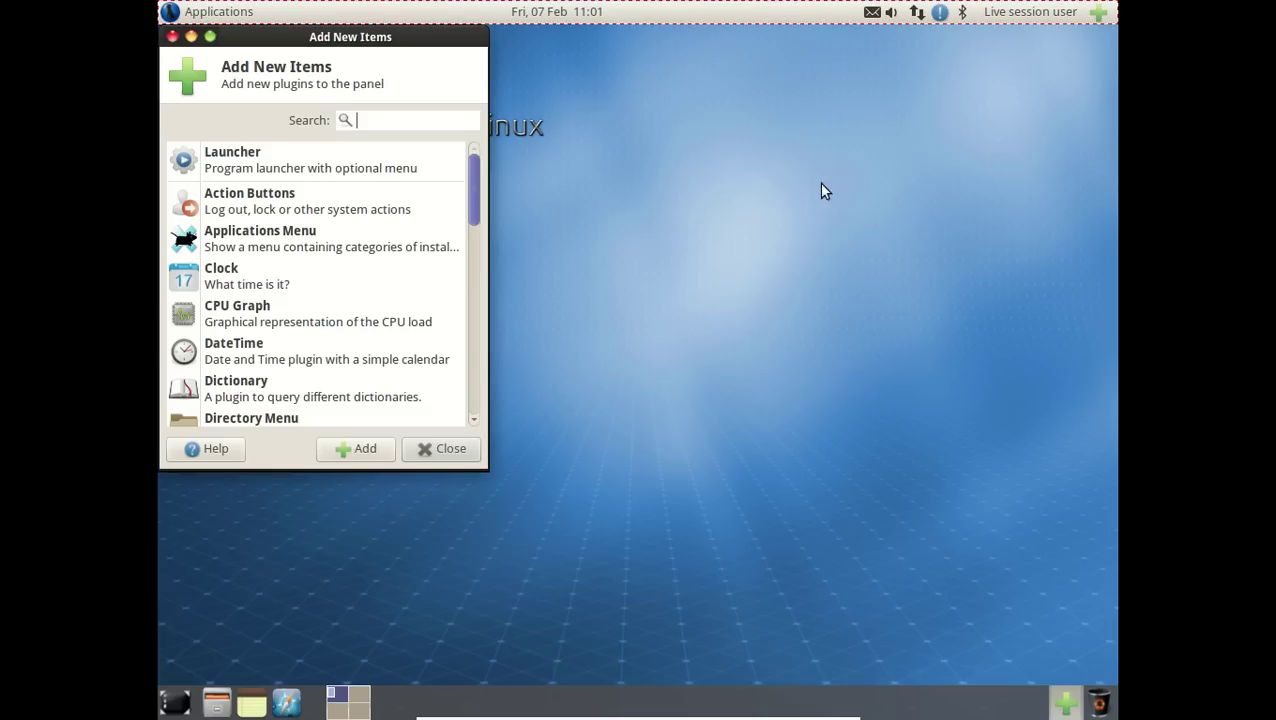
pyautogui.moveTo(478, 191); pyautogui.dragTo(489, 391)
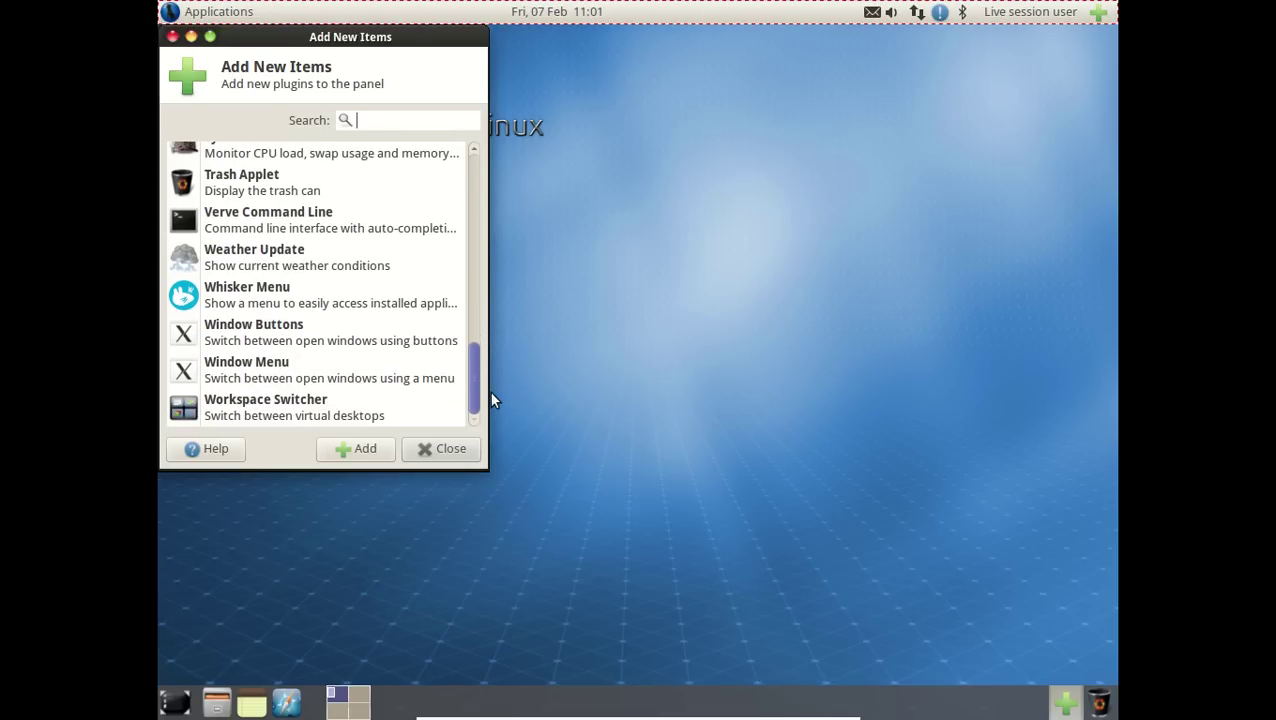
pyautogui.click(293, 190)
pyautogui.click(385, 449)
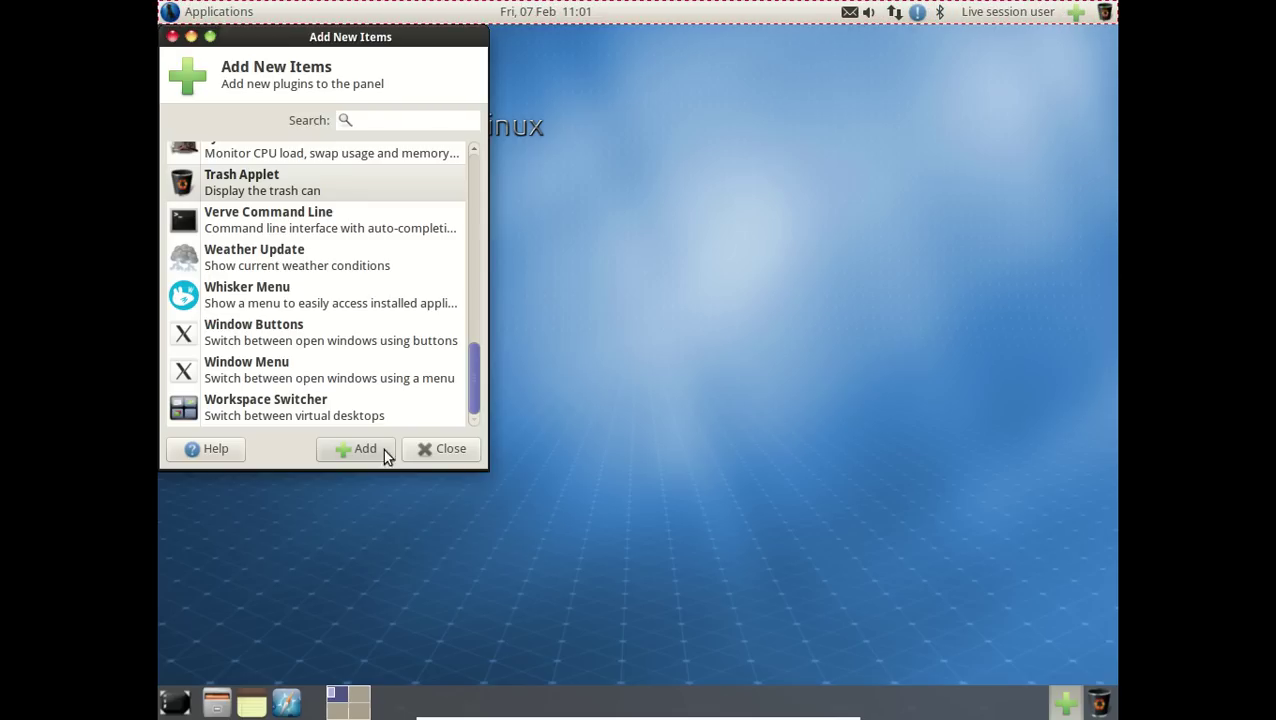
pyautogui.click(450, 452)
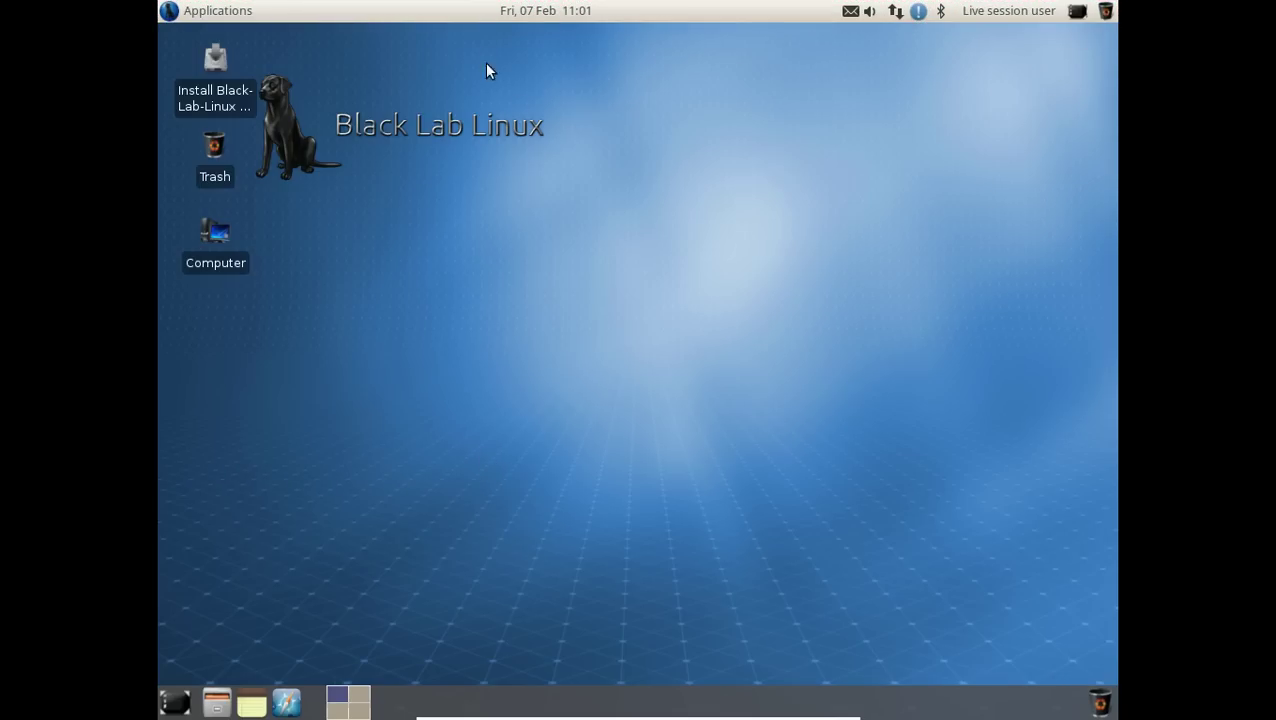
# Open Computer in Thunar and view About Thunar, then close it and a sticky note
pyautogui.doubleClick(216, 228)
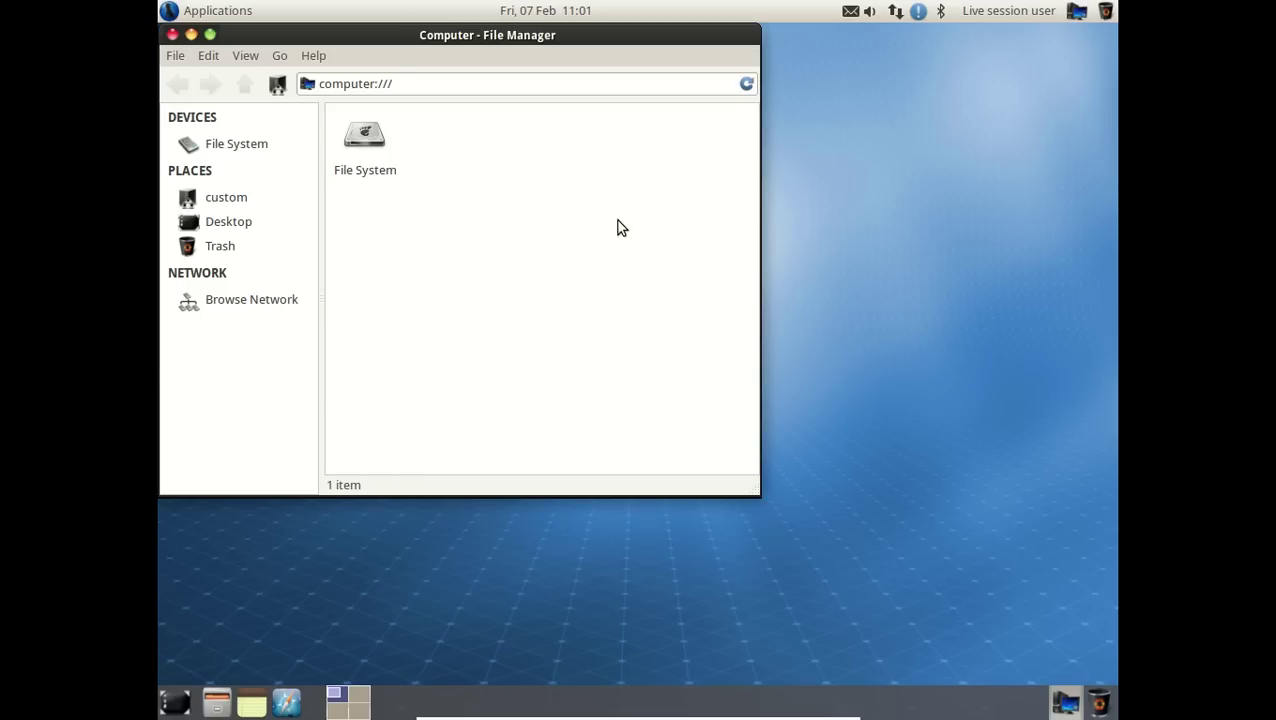
pyautogui.click(320, 58)
pyautogui.click(333, 97)
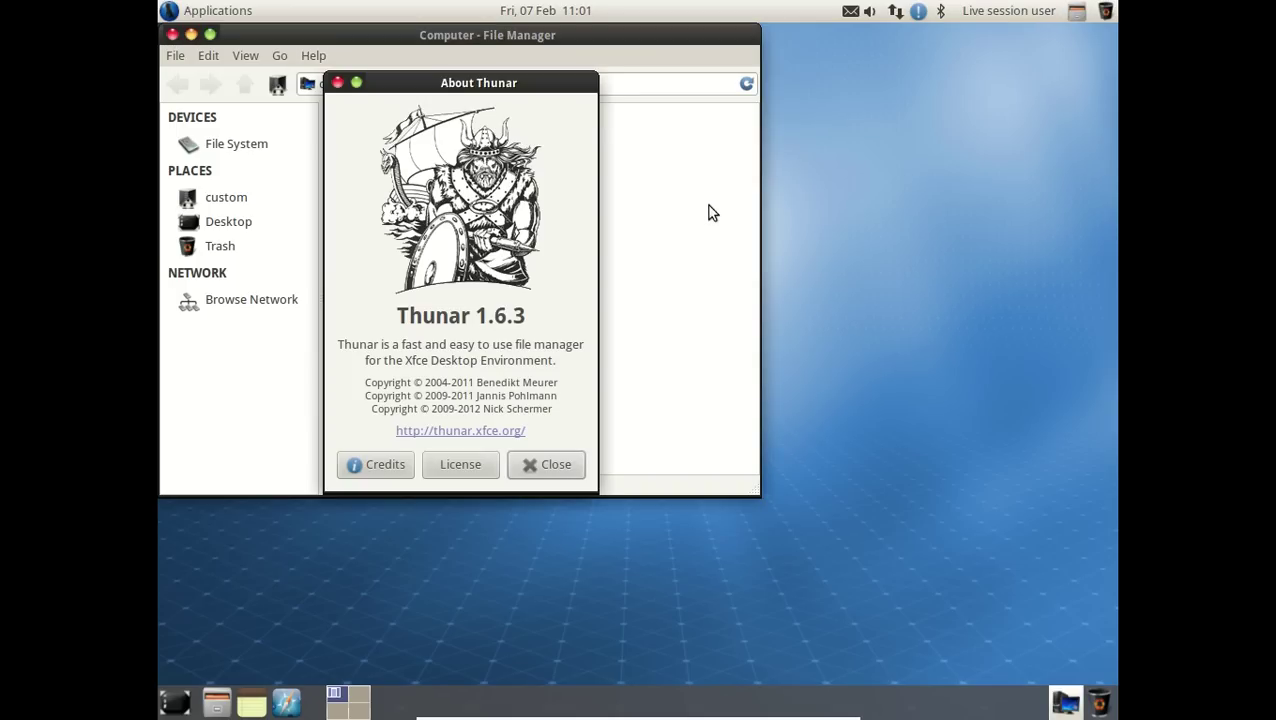
pyautogui.click(556, 465)
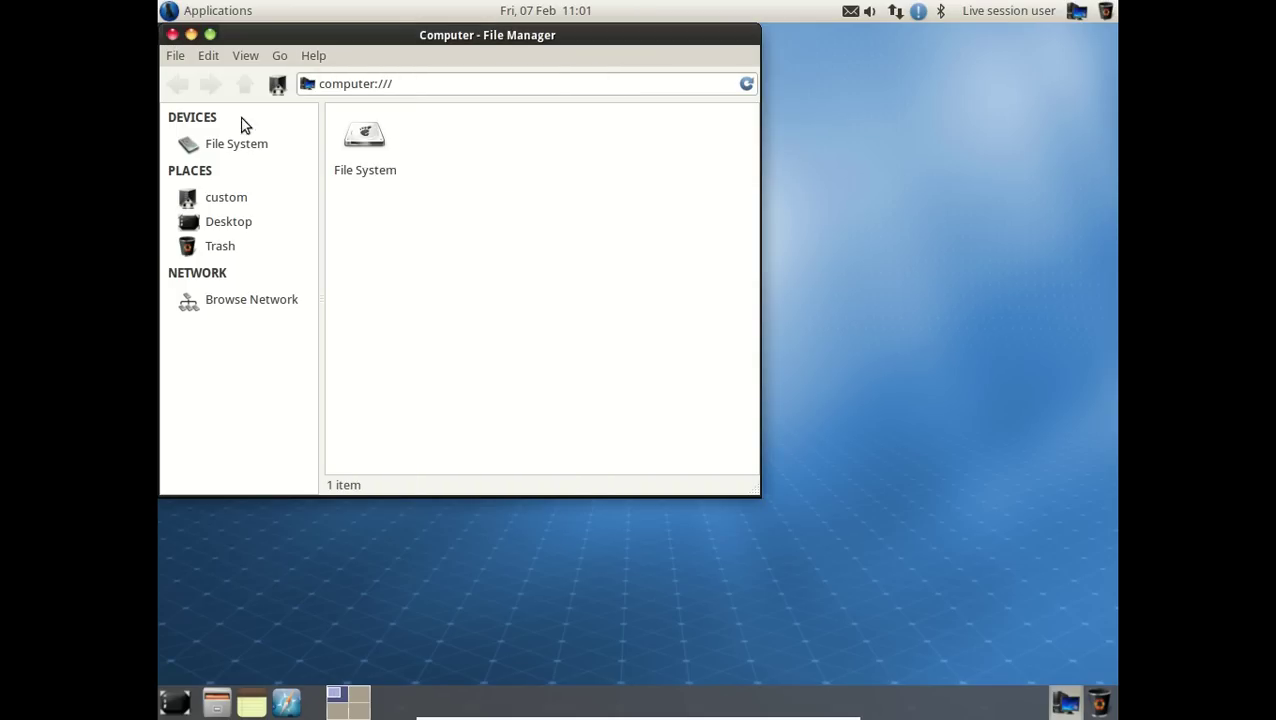
pyautogui.click(172, 35)
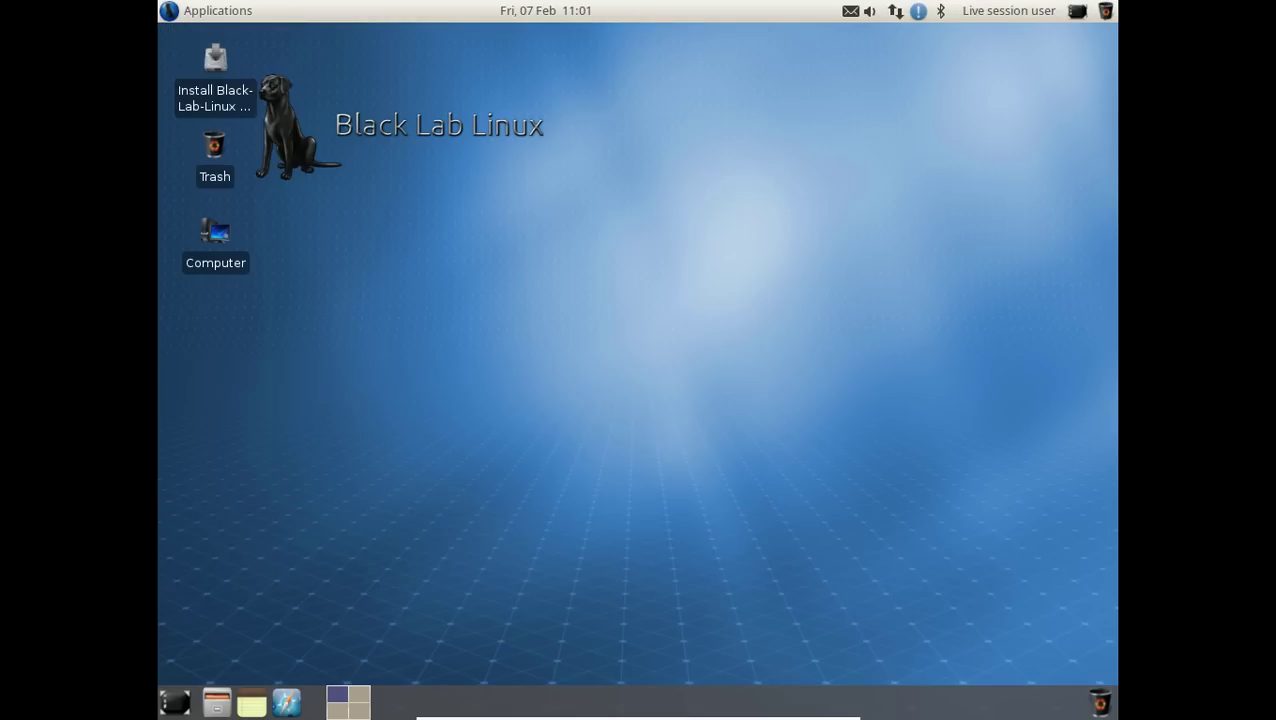
pyautogui.click(256, 703)
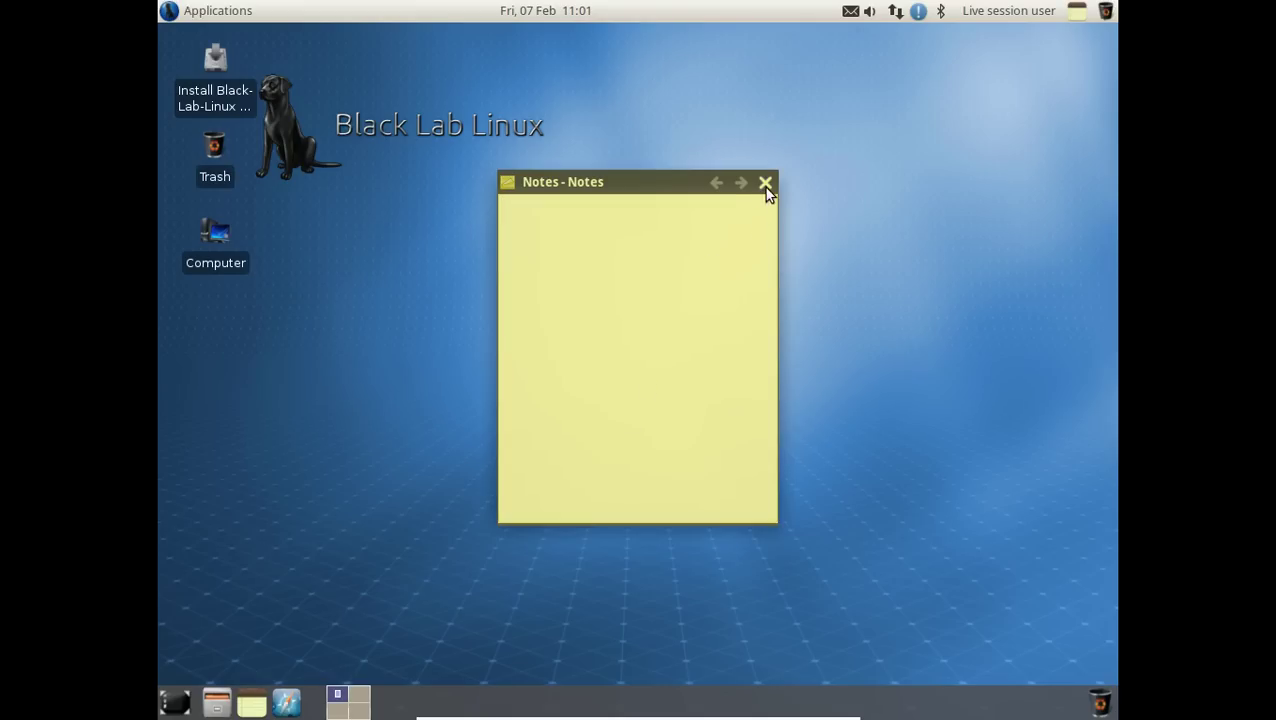
pyautogui.click(765, 184)
# Open the home folder, switch it to View as Detailed List, then close Thunar
pyautogui.click(216, 703)
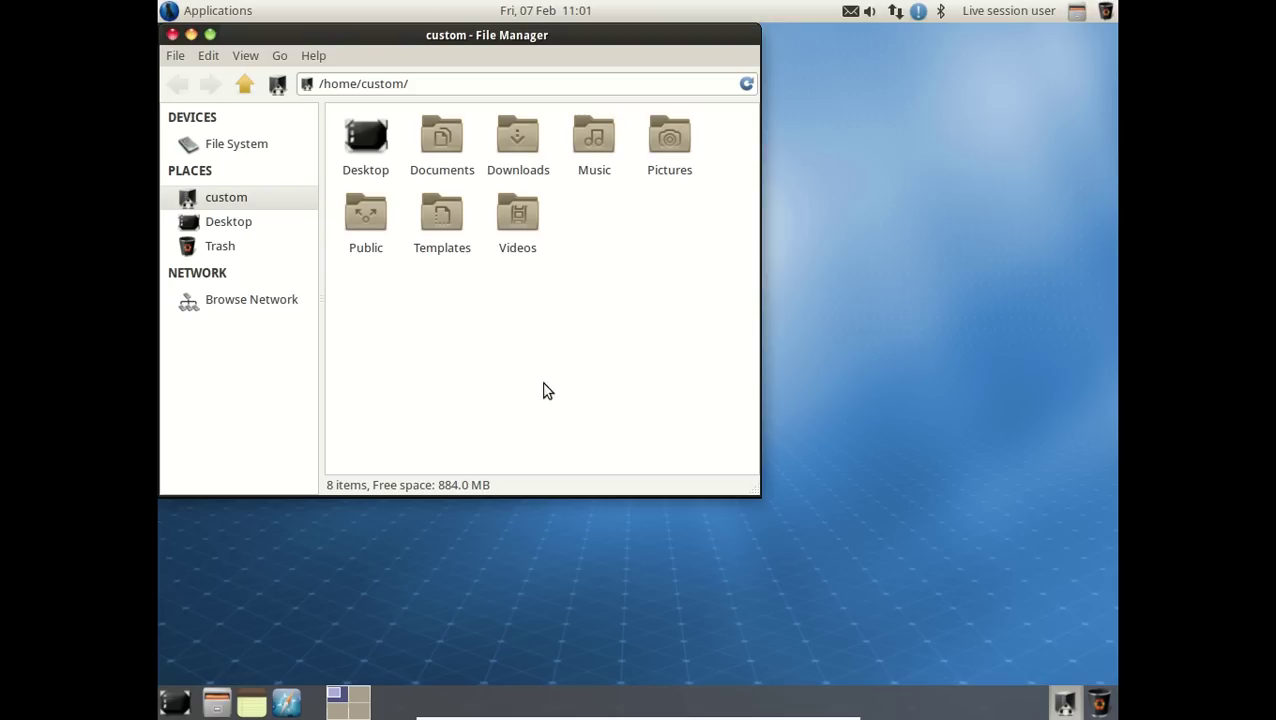
pyautogui.click(245, 56)
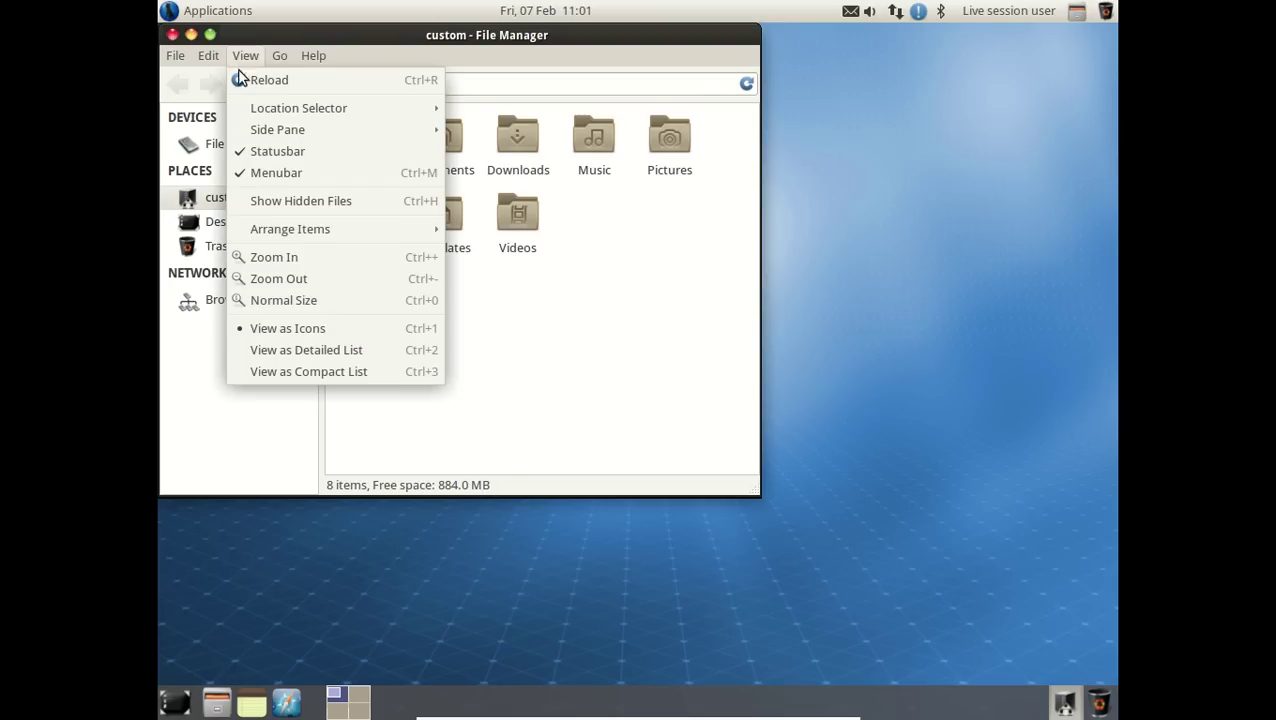
pyautogui.click(310, 352)
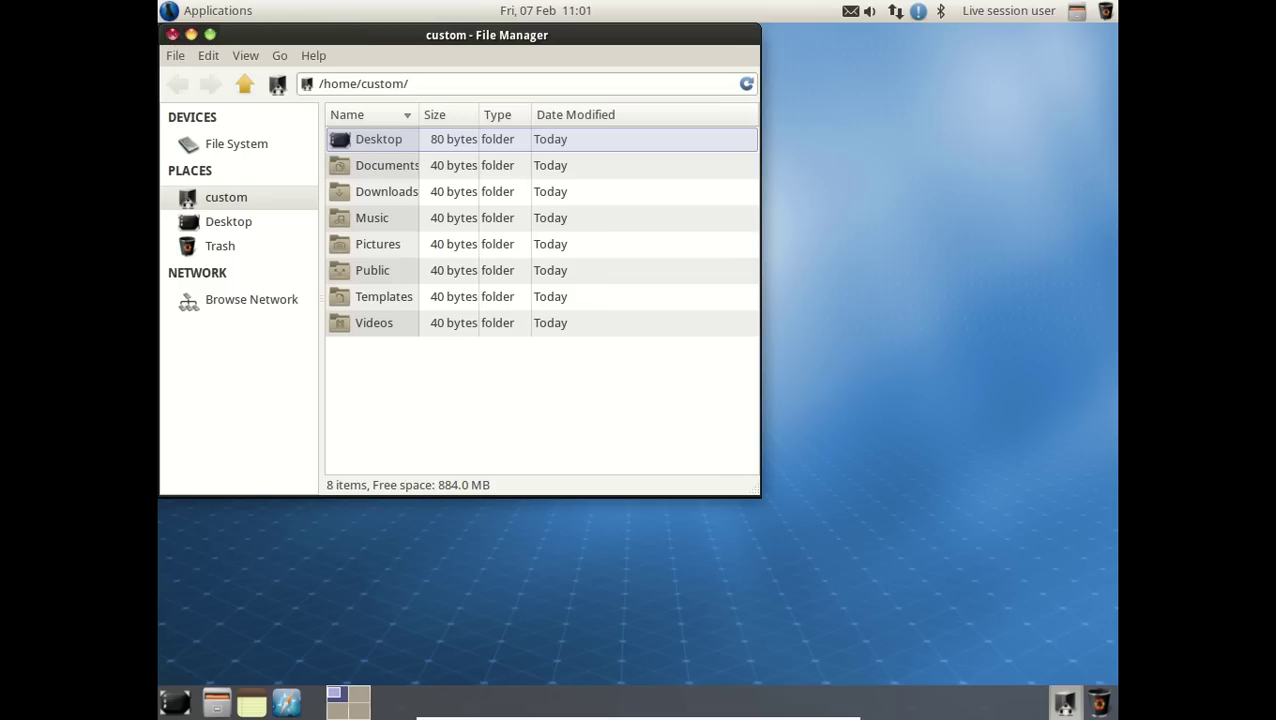
pyautogui.click(172, 34)
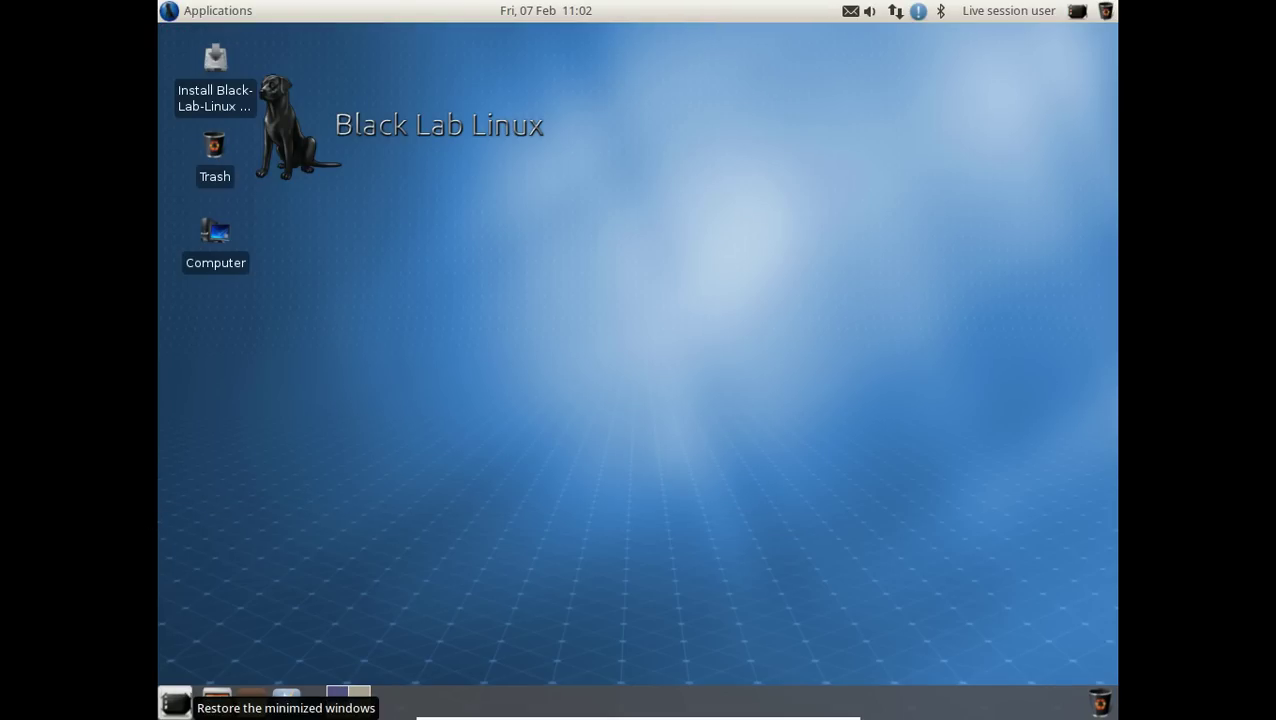
# Show the desktop and remove Panel 1 (the bottom panel) in Panel preferences
pyautogui.click(175, 703)
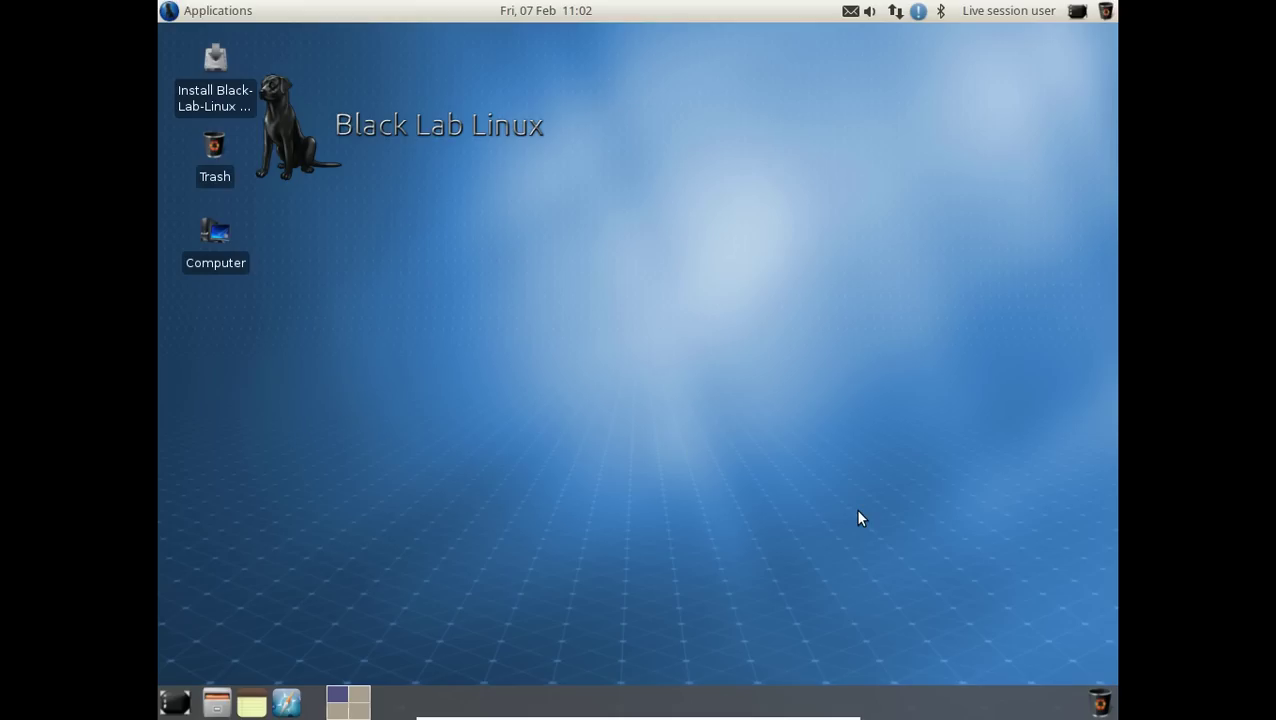
pyautogui.rightClick(1014, 706)
pyautogui.moveTo(1003, 688)
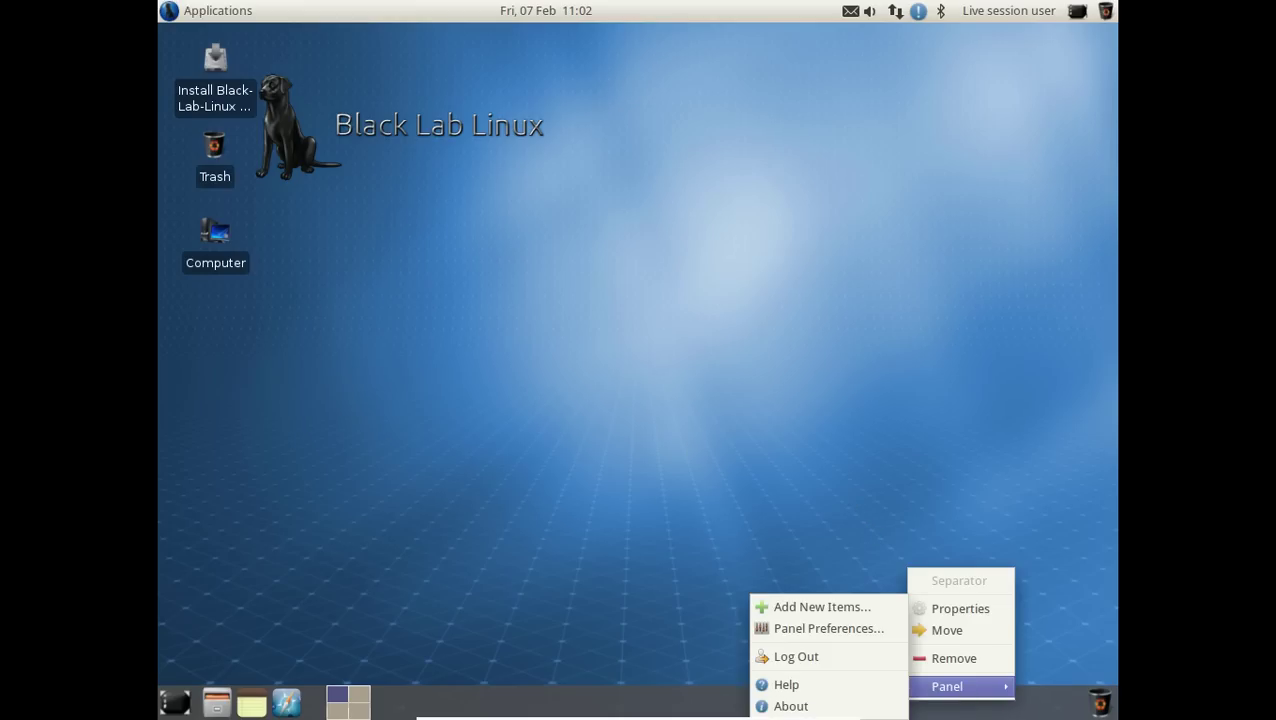
pyautogui.click(850, 630)
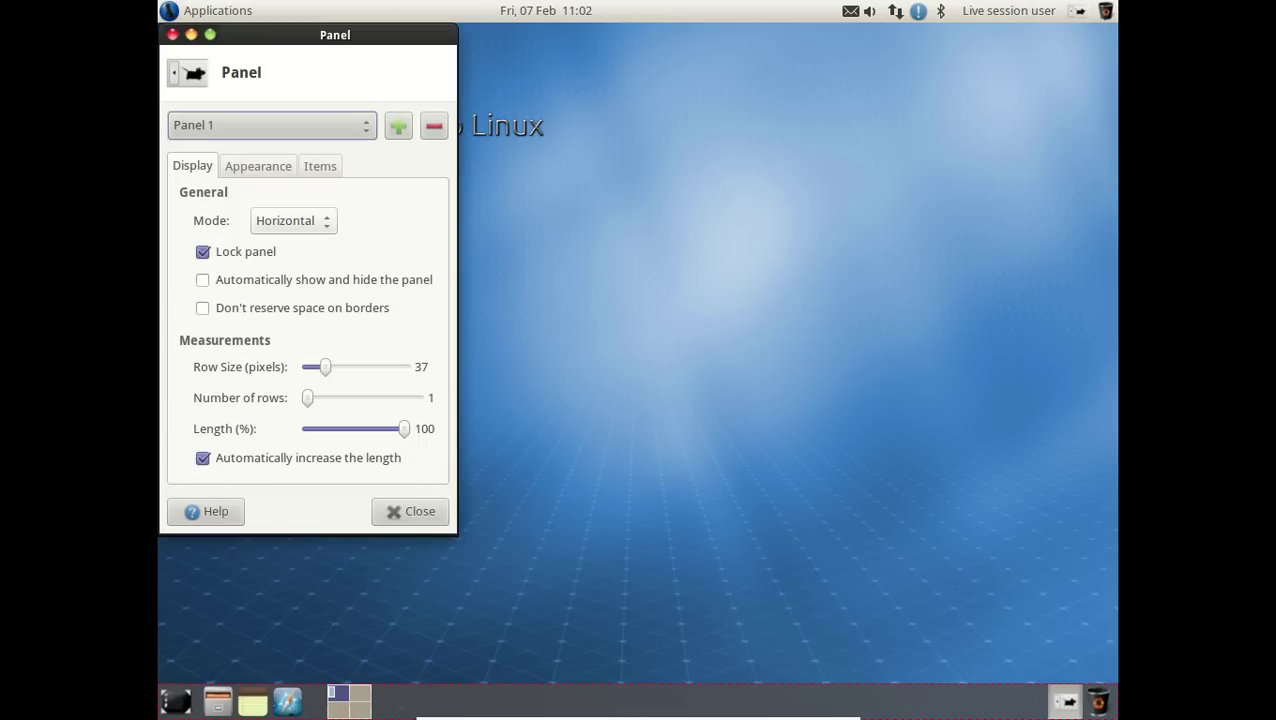
pyautogui.click(439, 134)
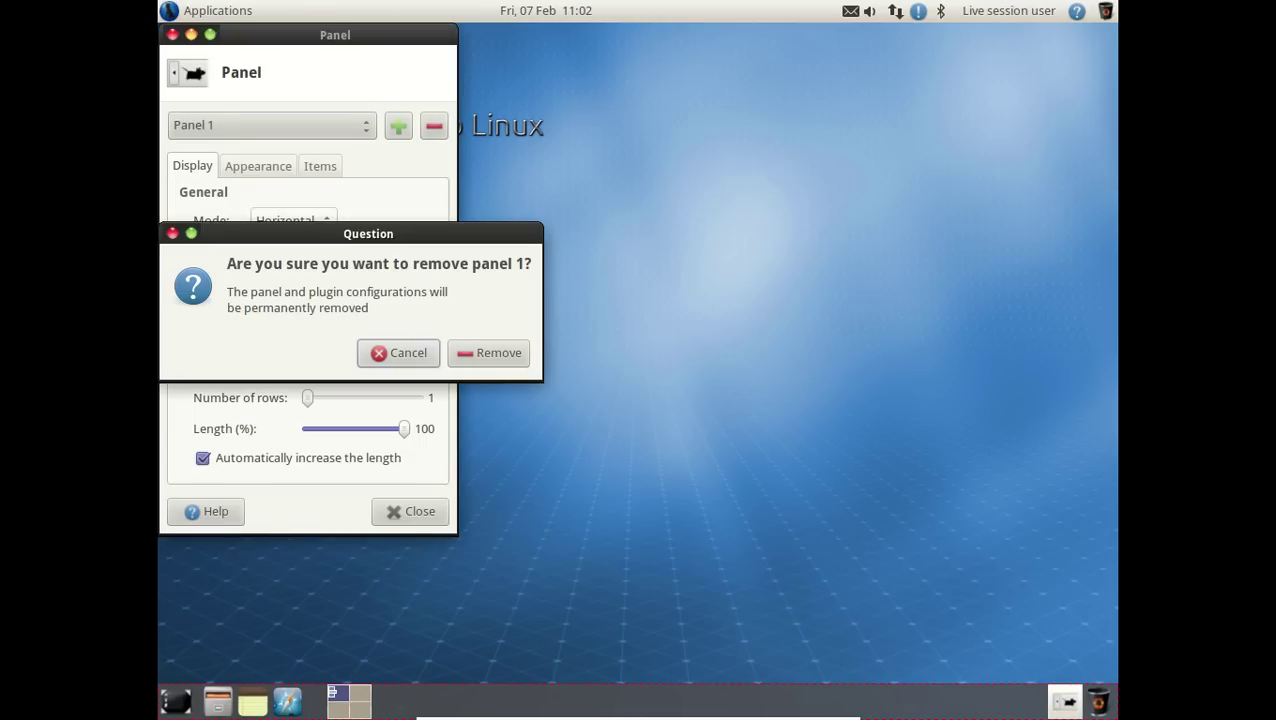
pyautogui.click(497, 353)
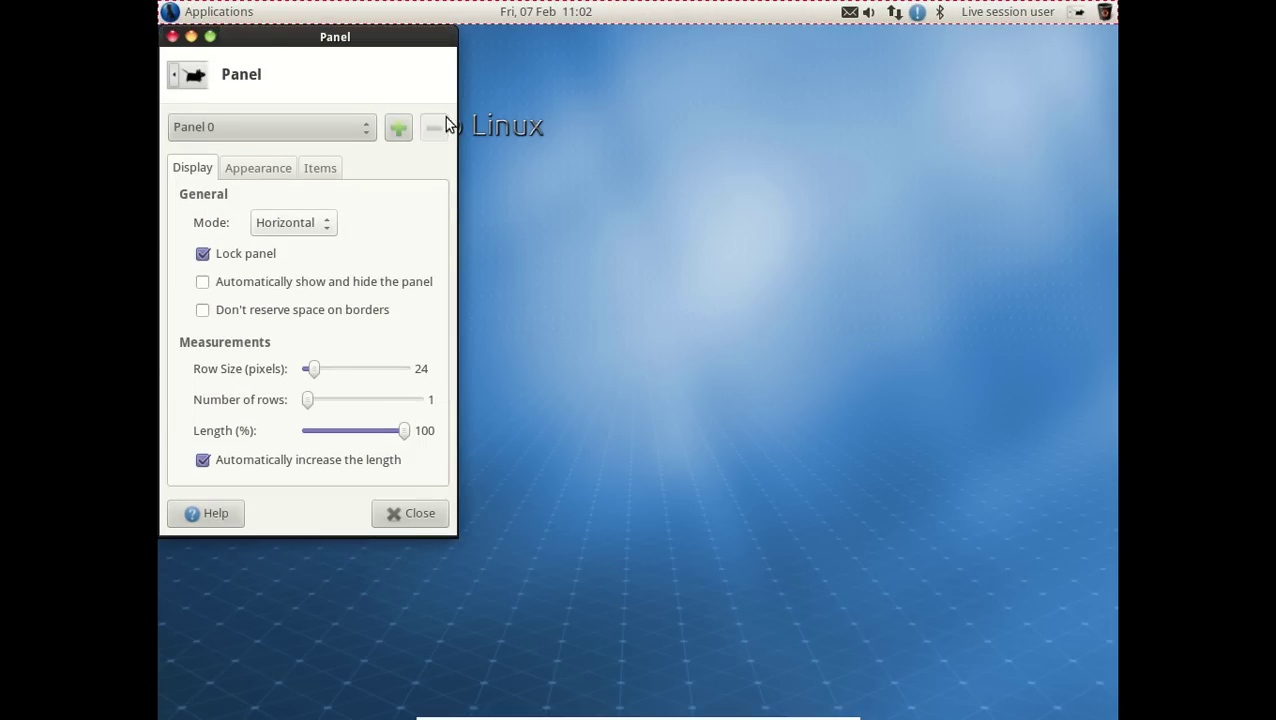
pyautogui.click(172, 36)
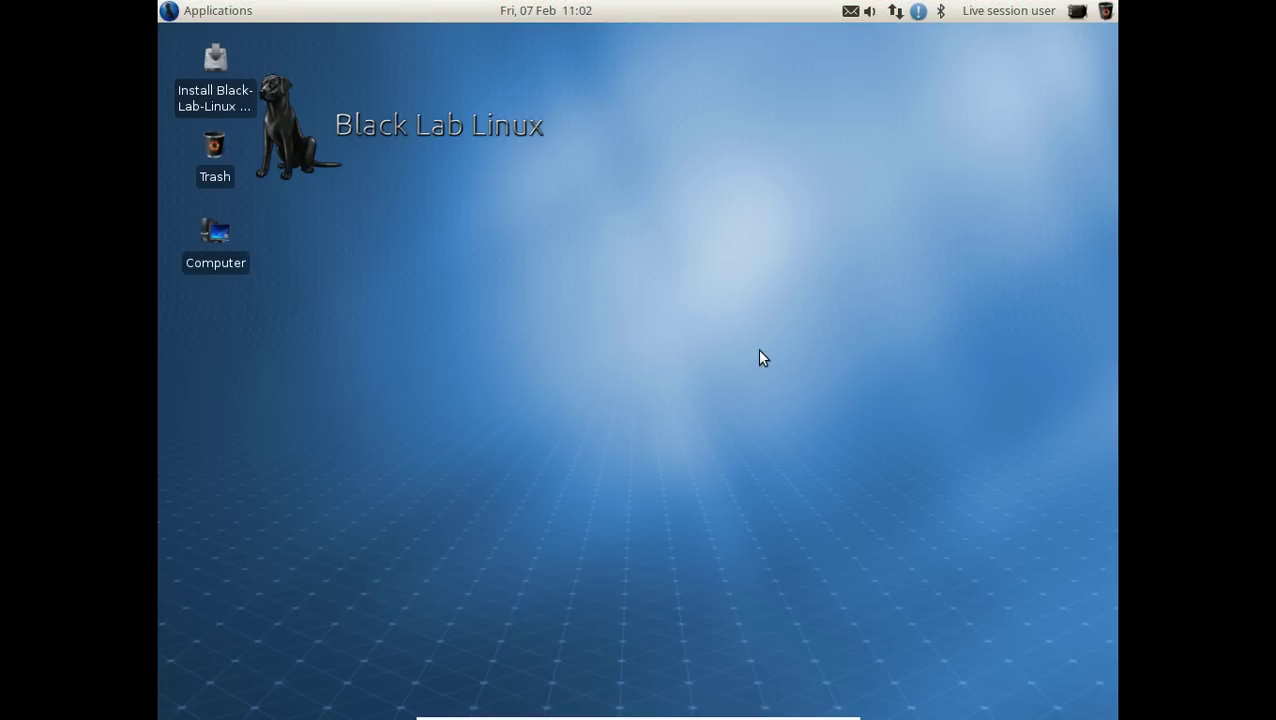
# Search the Applications menu for 'music', launch Clementine, and close its window
pyautogui.click(165, 10)
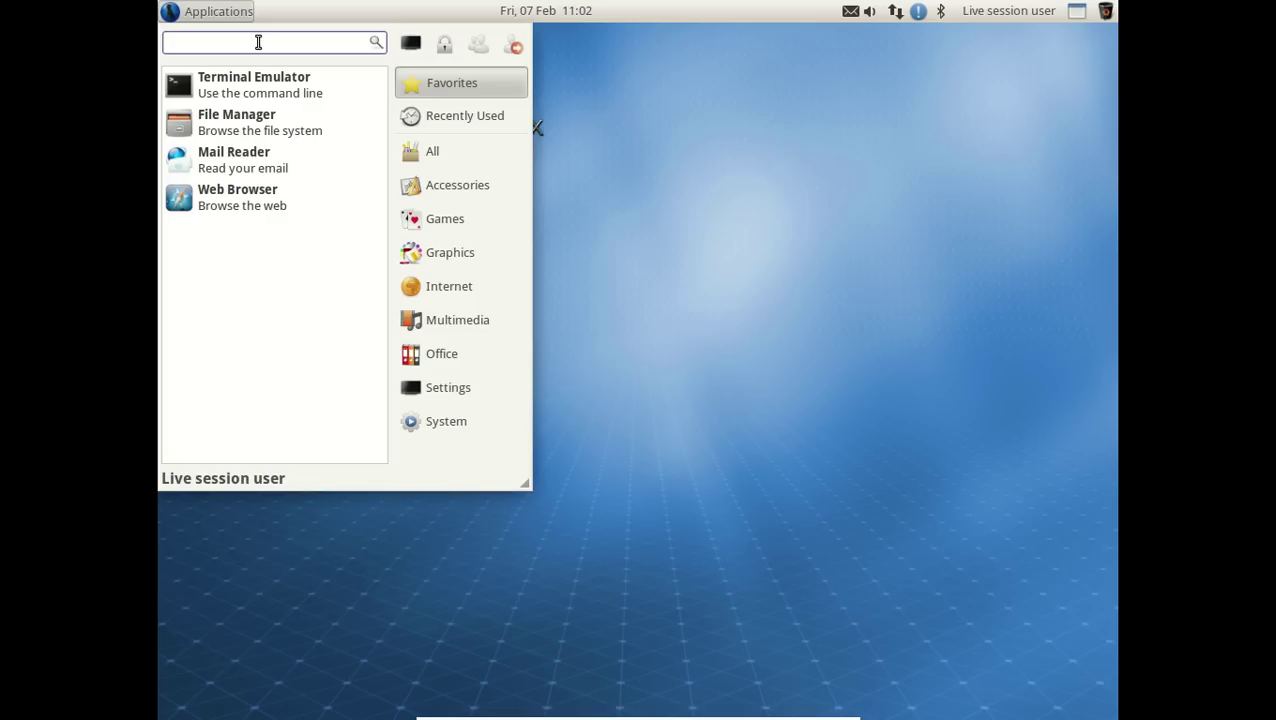
pyautogui.write('music')
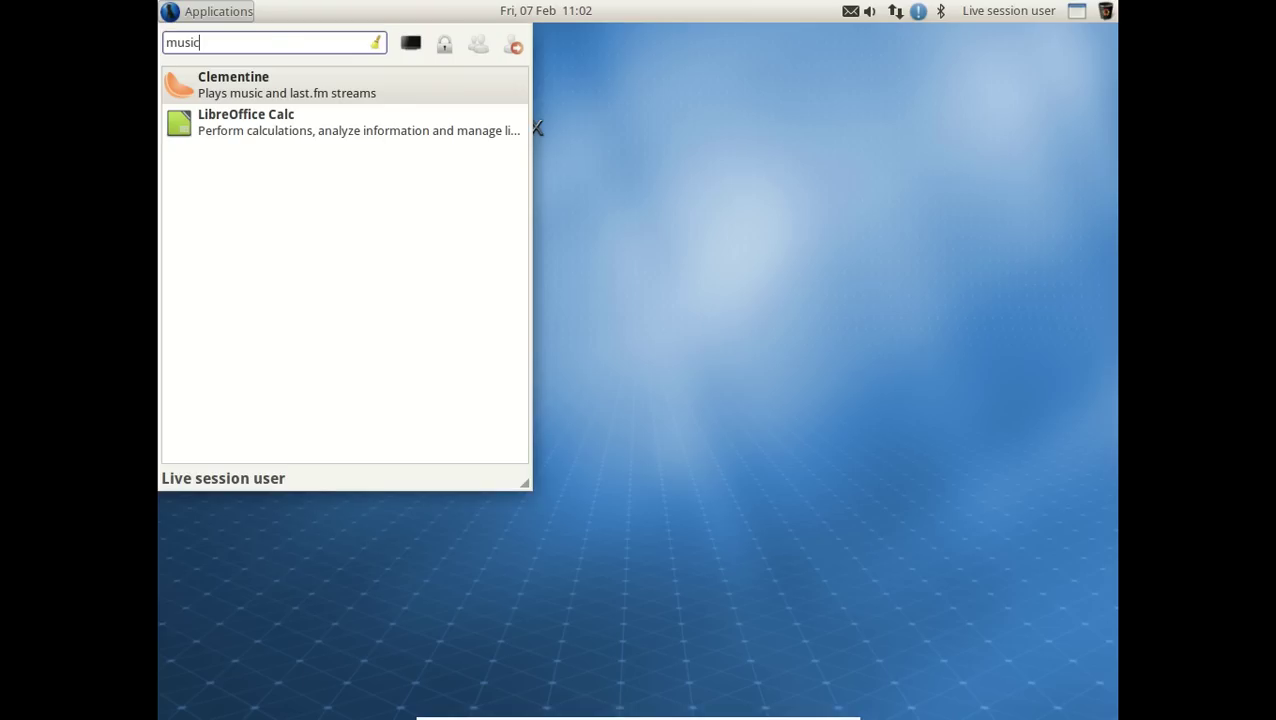
pyautogui.click(287, 83)
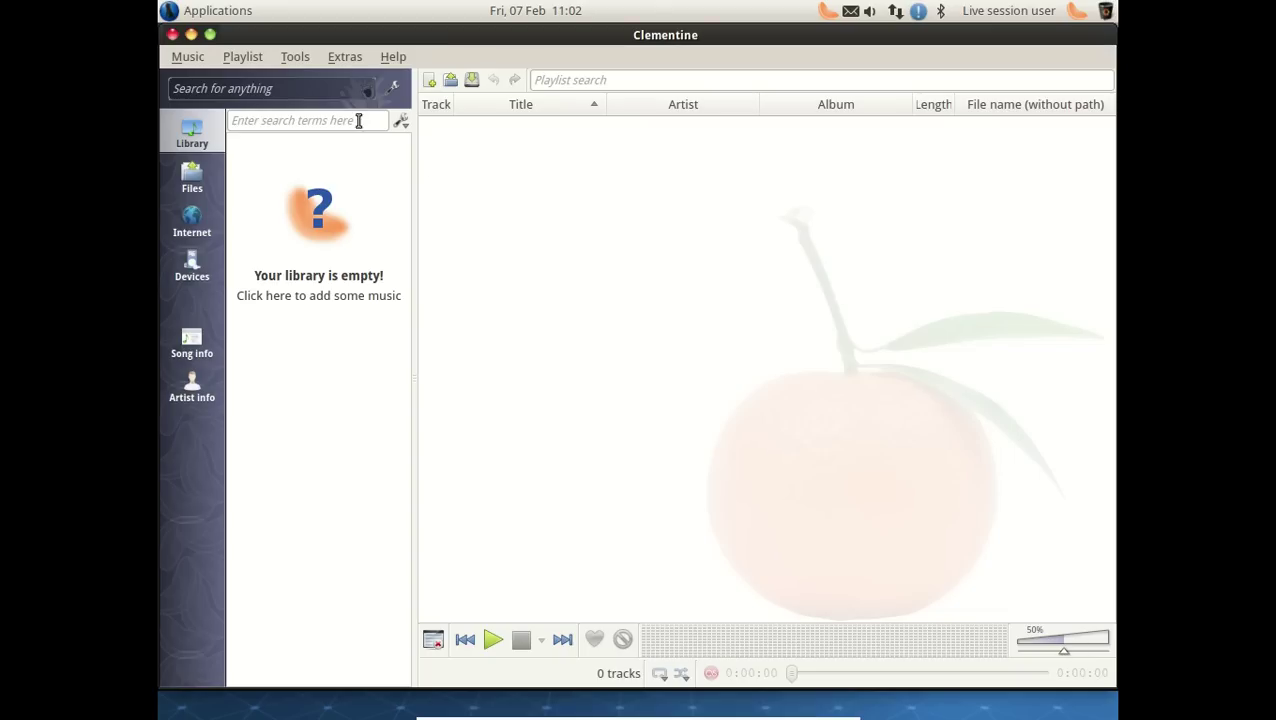
pyautogui.click(172, 35)
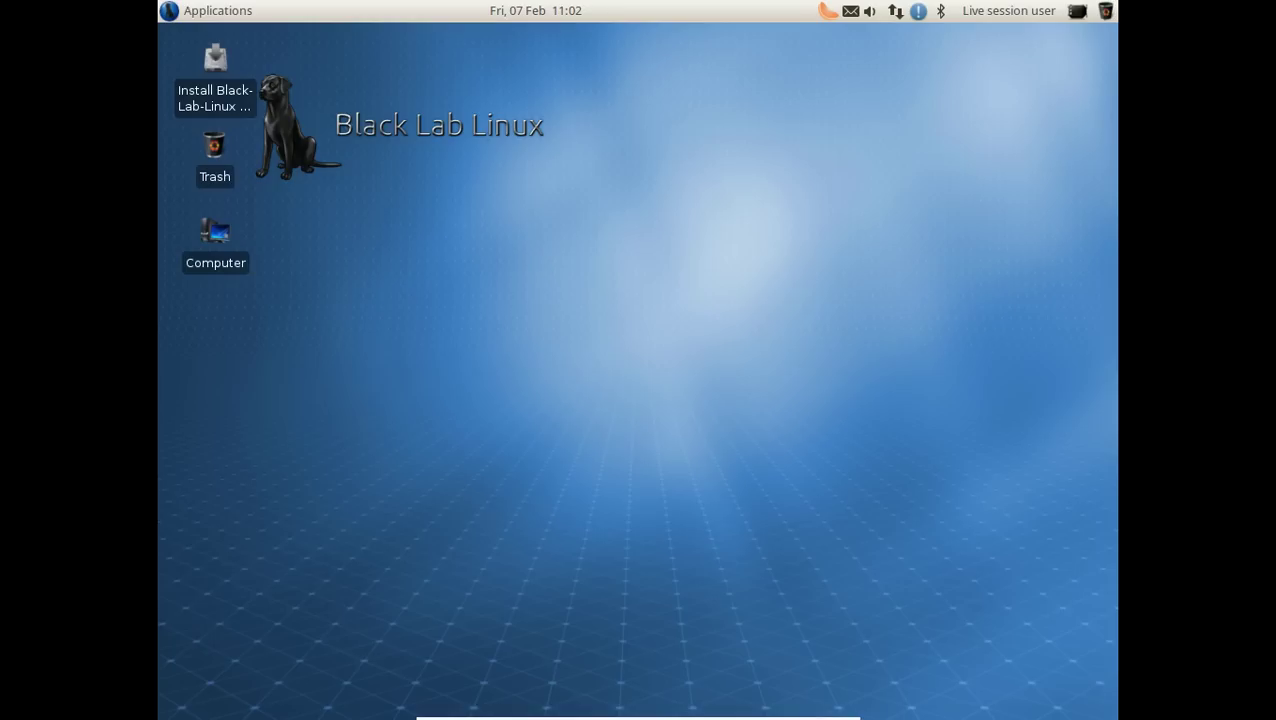
# In the Whisker menu, step through All, Accessories, Games and Graphics, ending on Internet's app list
pyautogui.click(174, 16)
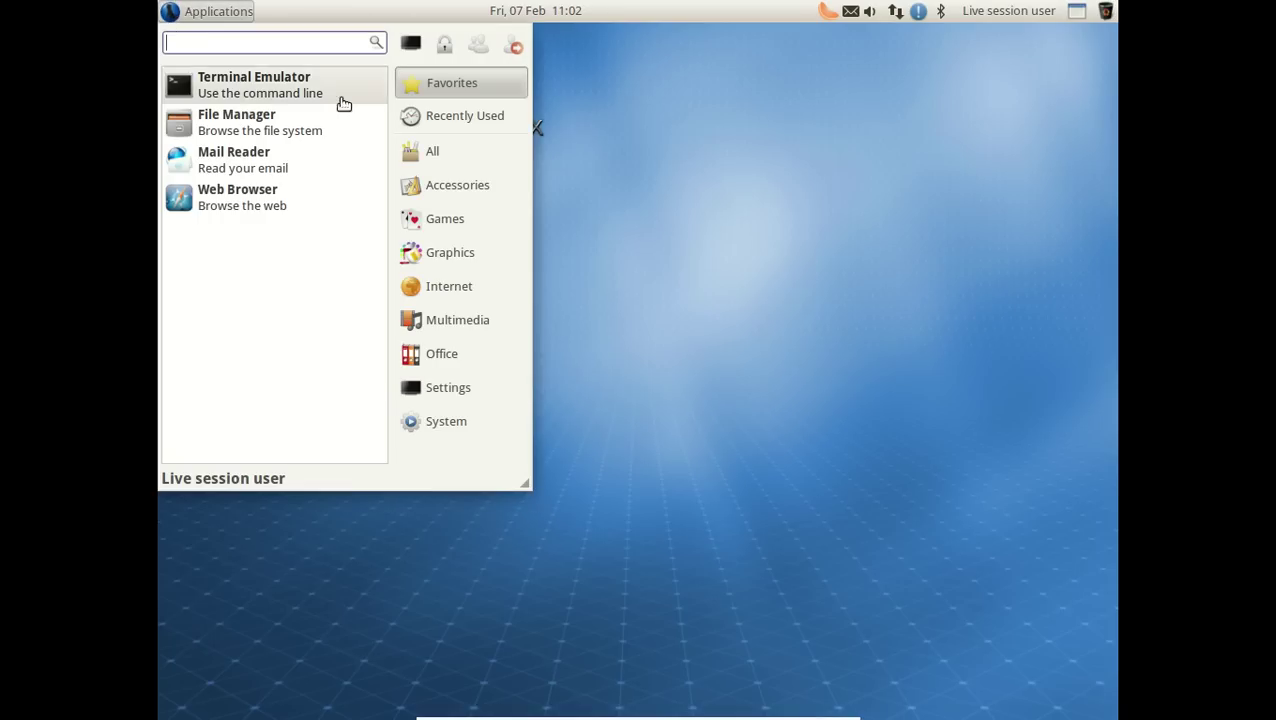
pyautogui.click(430, 151)
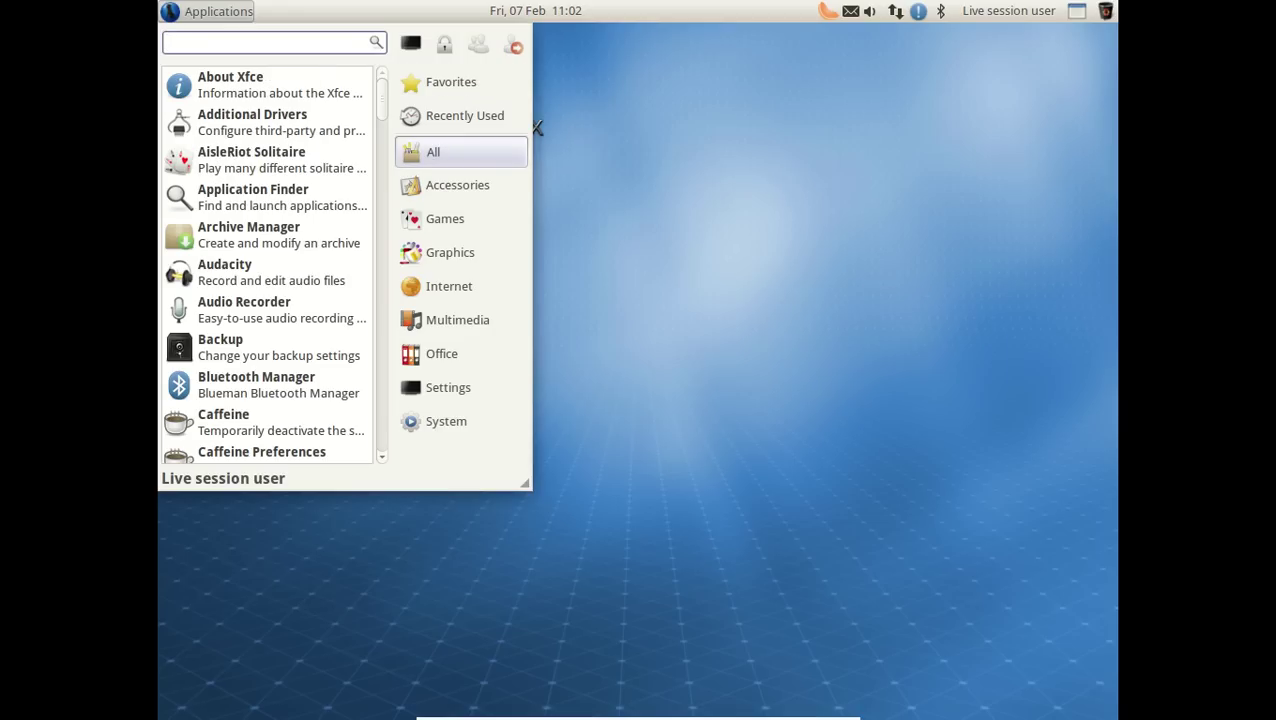
pyautogui.click(458, 185)
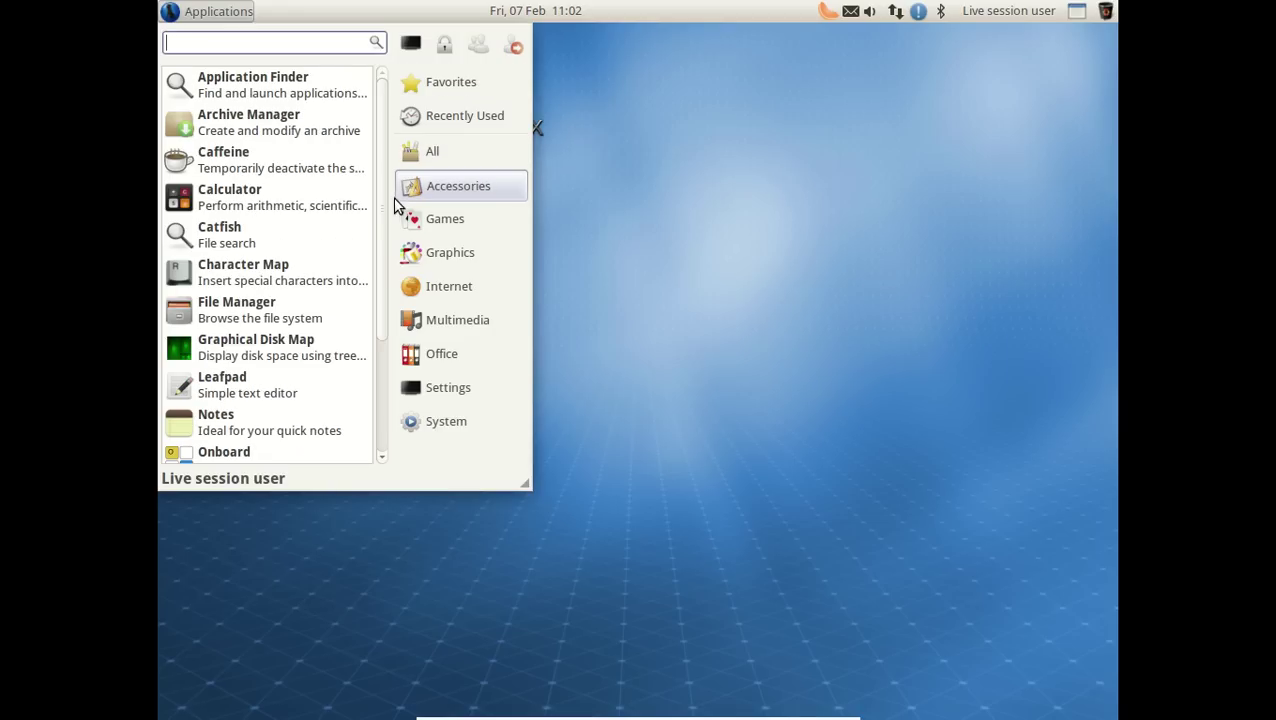
pyautogui.moveTo(381, 213); pyautogui.dragTo(374, 33)
pyautogui.click(442, 222)
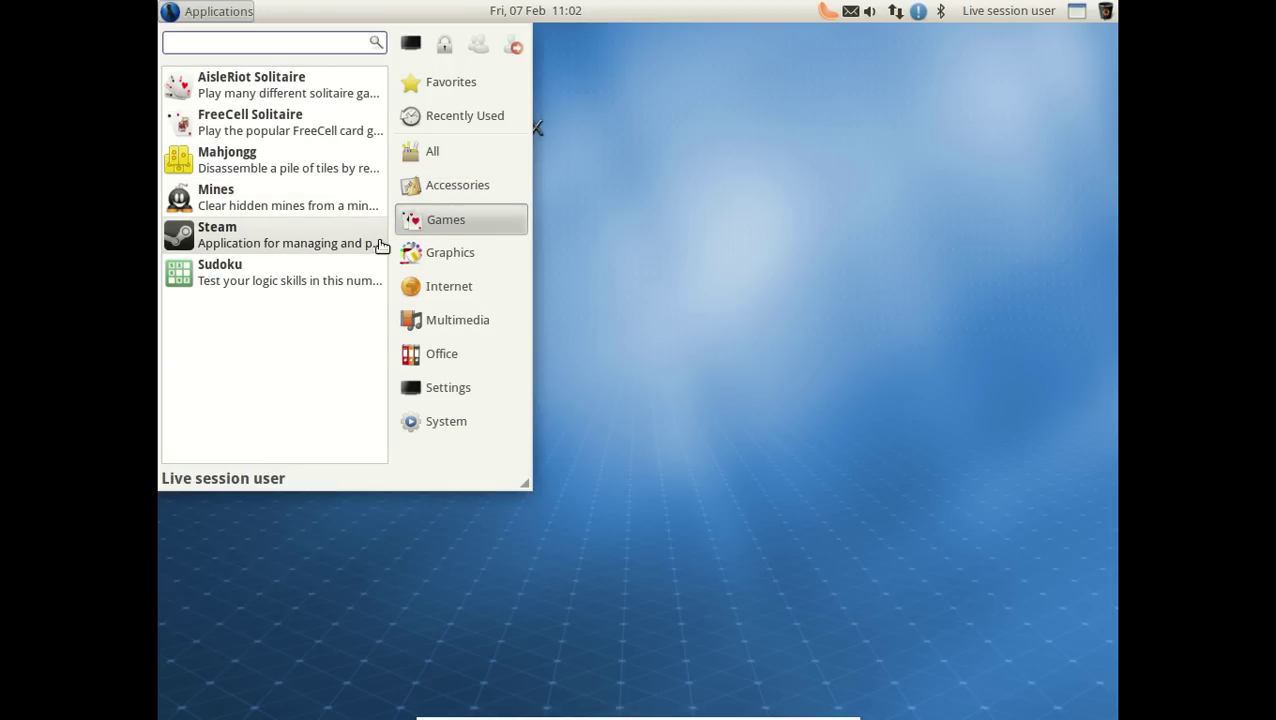
pyautogui.click(430, 258)
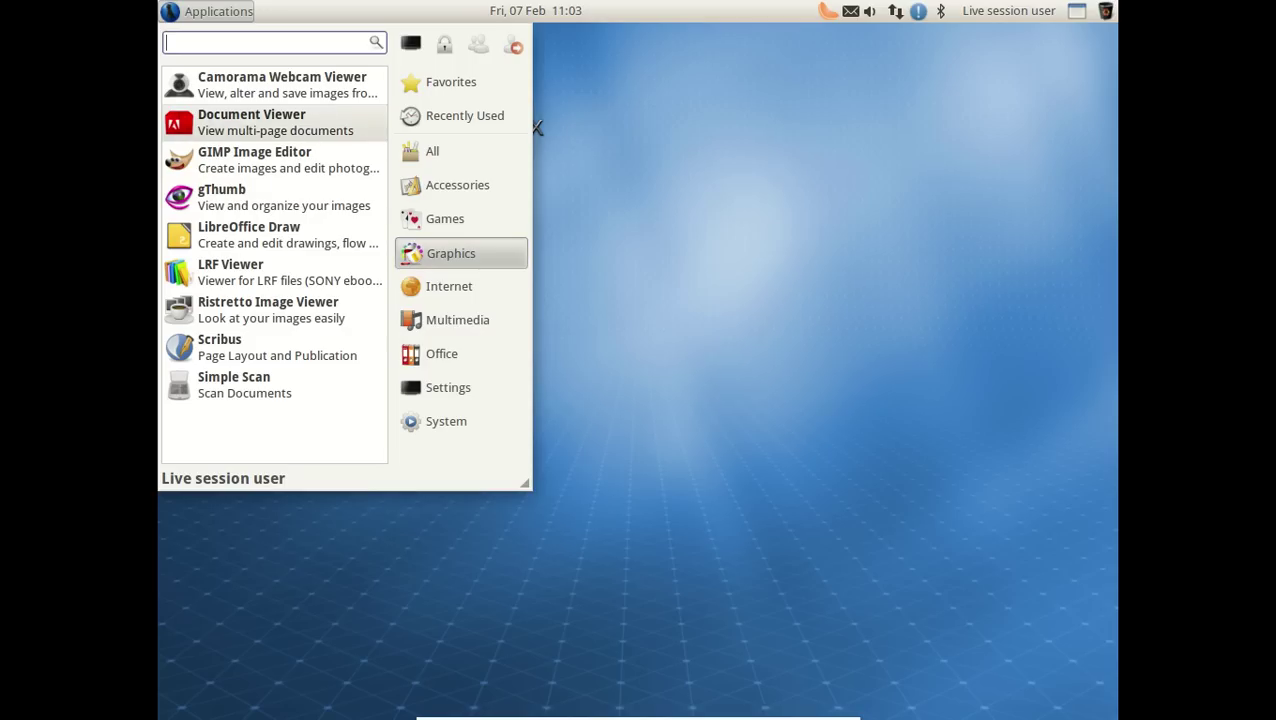
pyautogui.click(482, 290)
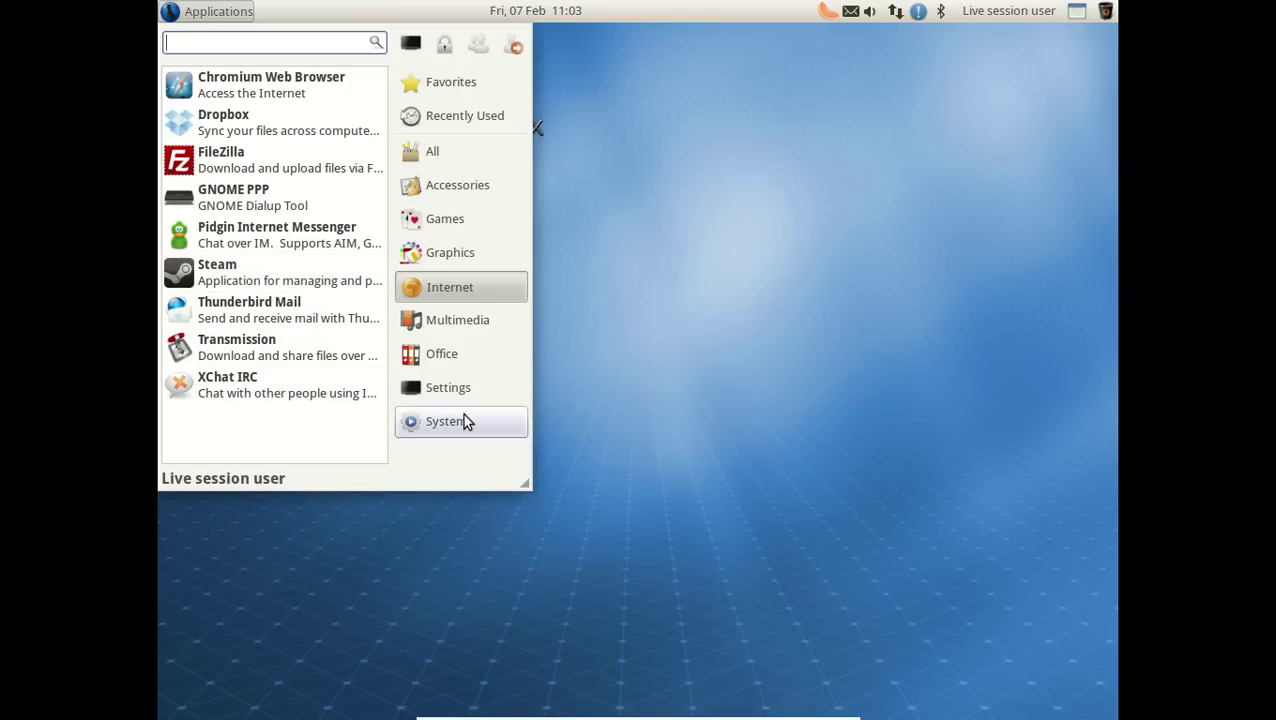
# Browse the Multimedia, Office and Settings application categories
pyautogui.click(478, 322)
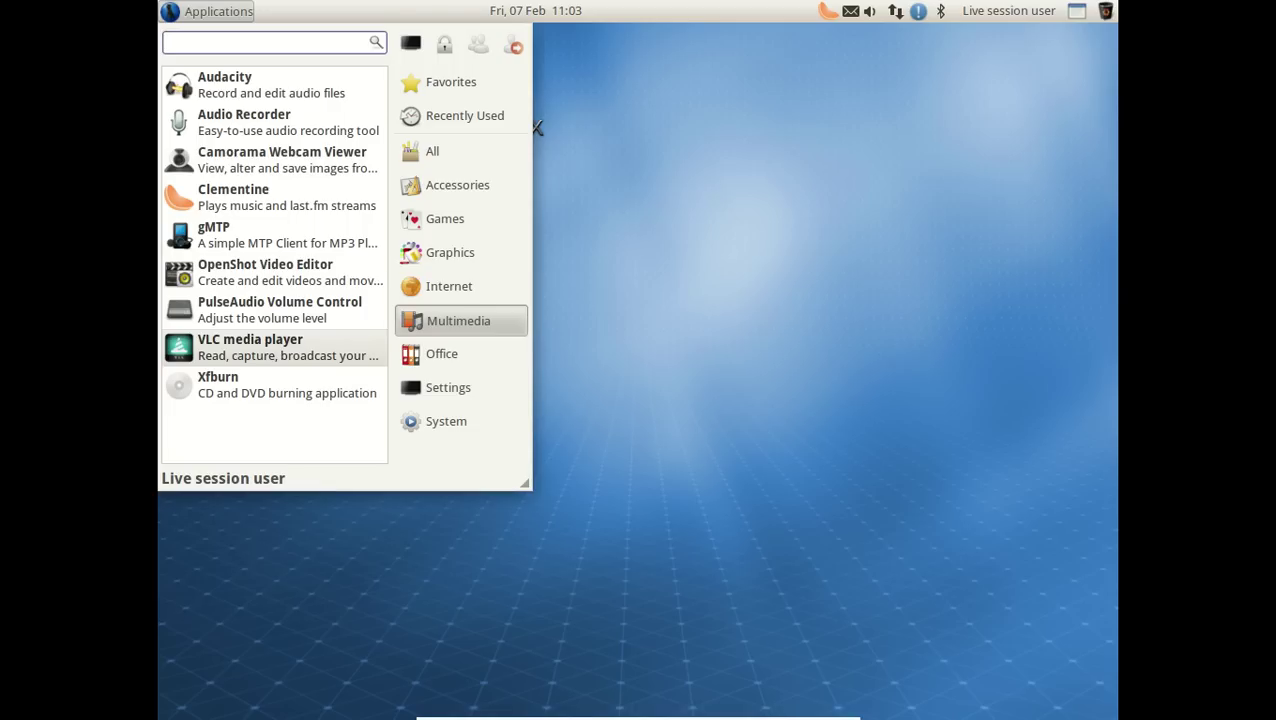
pyautogui.click(455, 354)
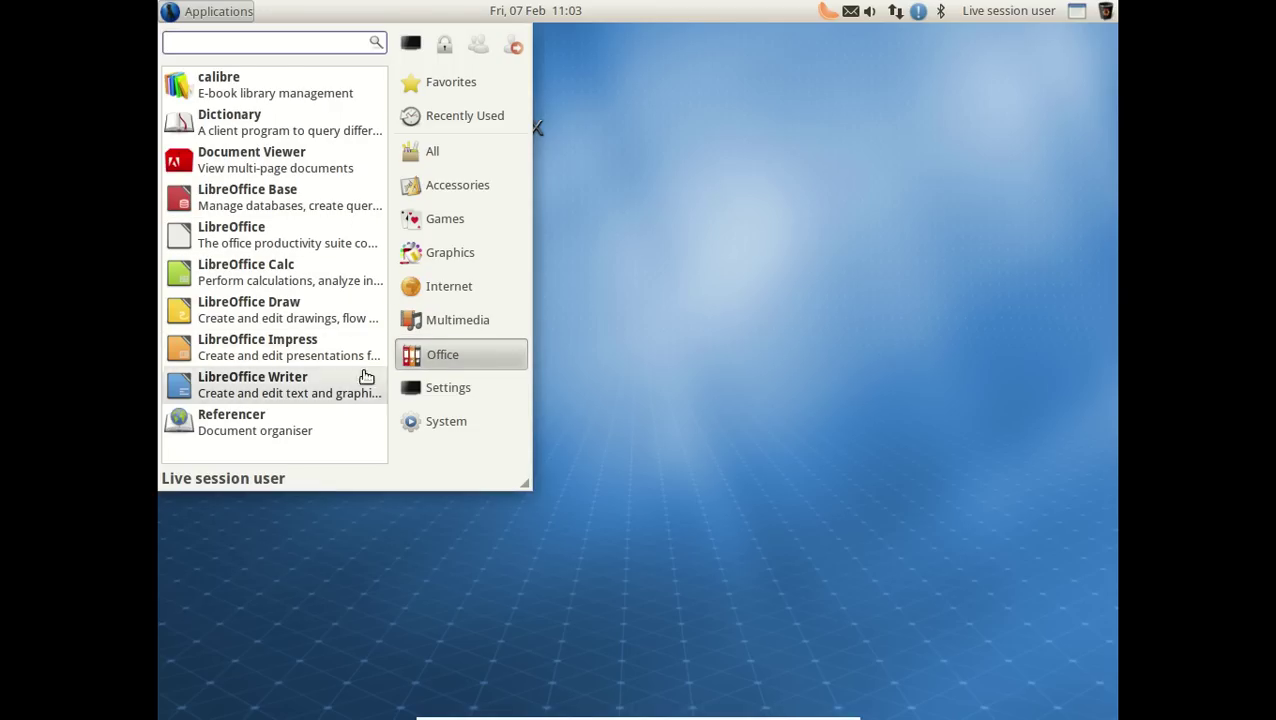
pyautogui.click(449, 388)
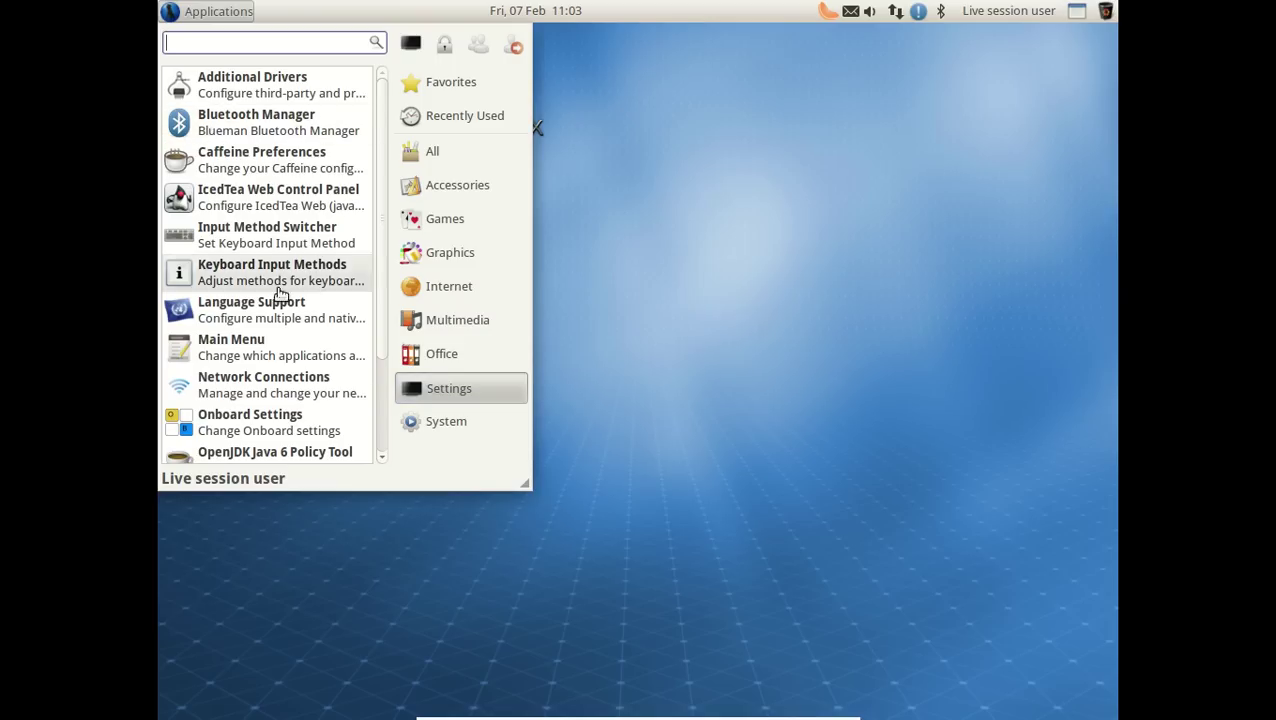
# Move down to the System category and launch Task Manager from it
pyautogui.scroll(-2, 379, 333)
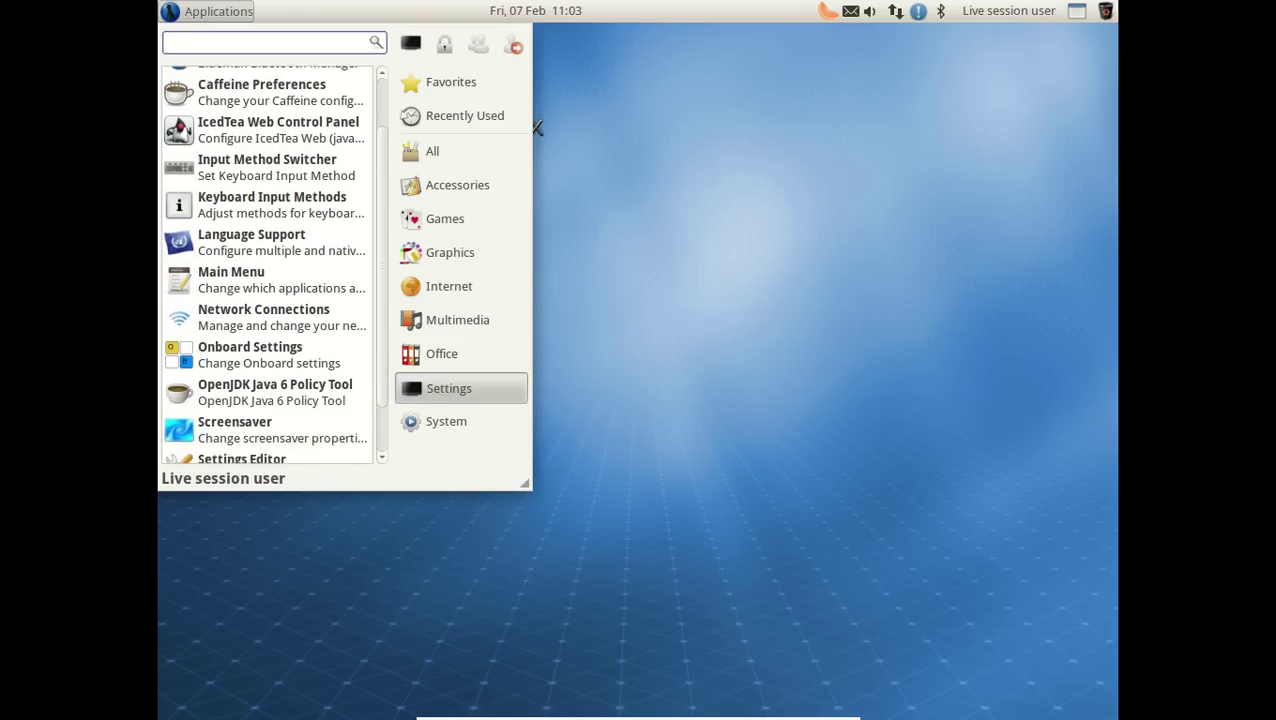
pyautogui.scroll(-2, 382, 447)
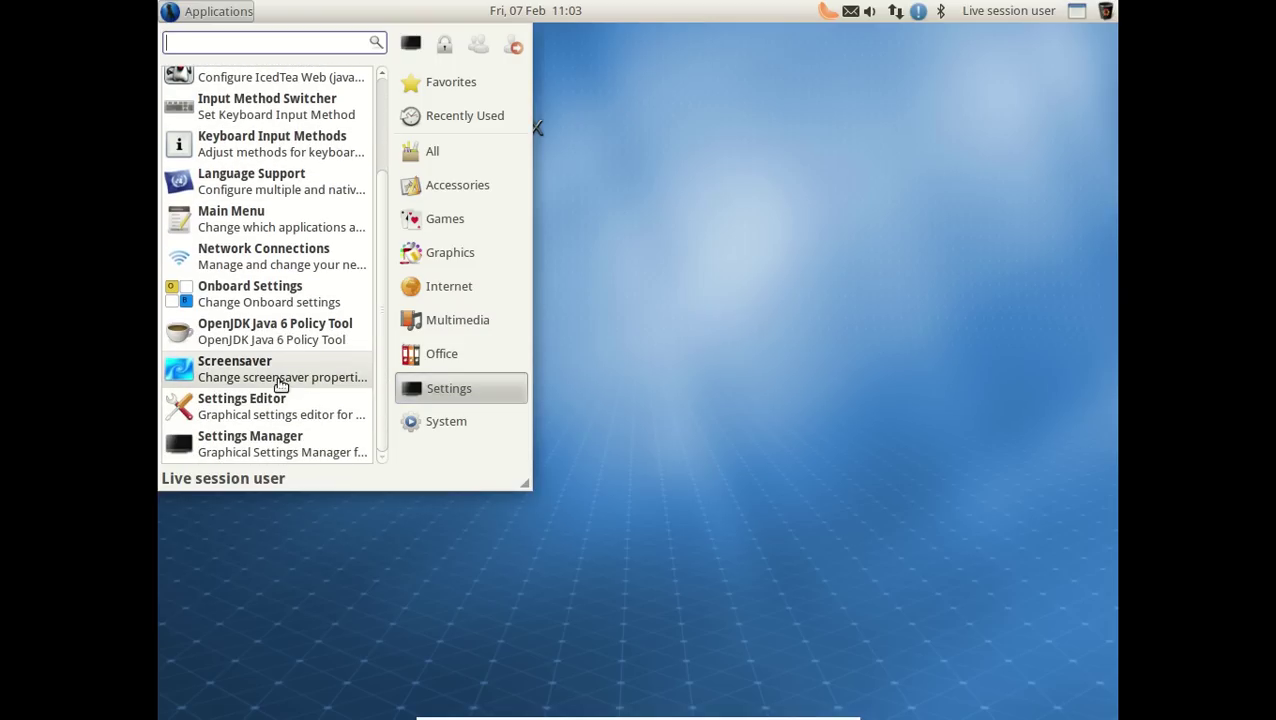
pyautogui.click(462, 428)
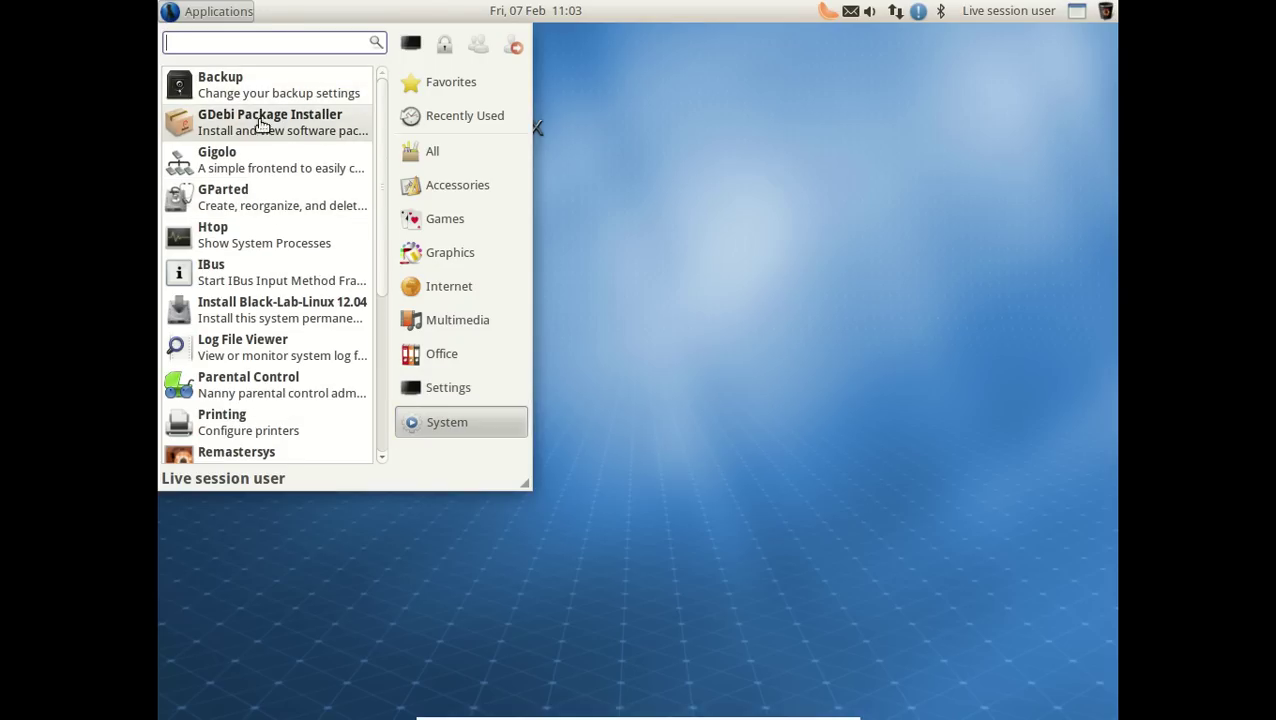
pyautogui.scroll(-5, 375, 260)
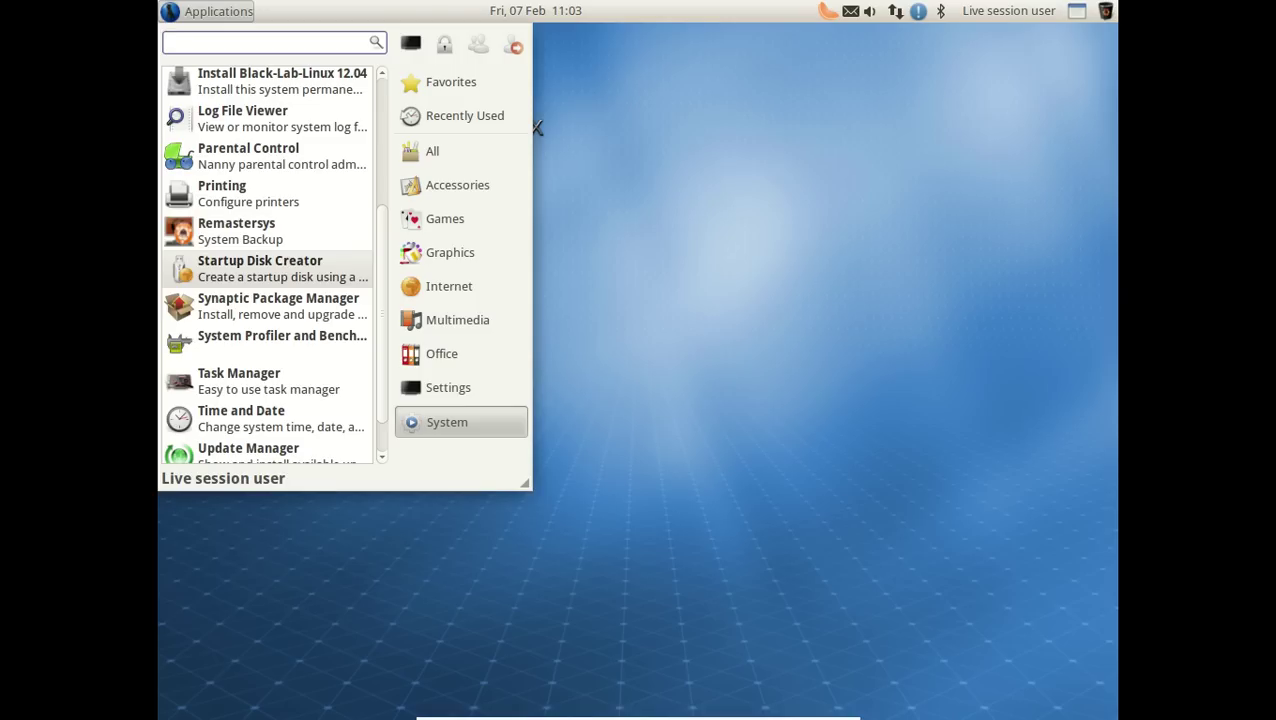
pyautogui.click(315, 385)
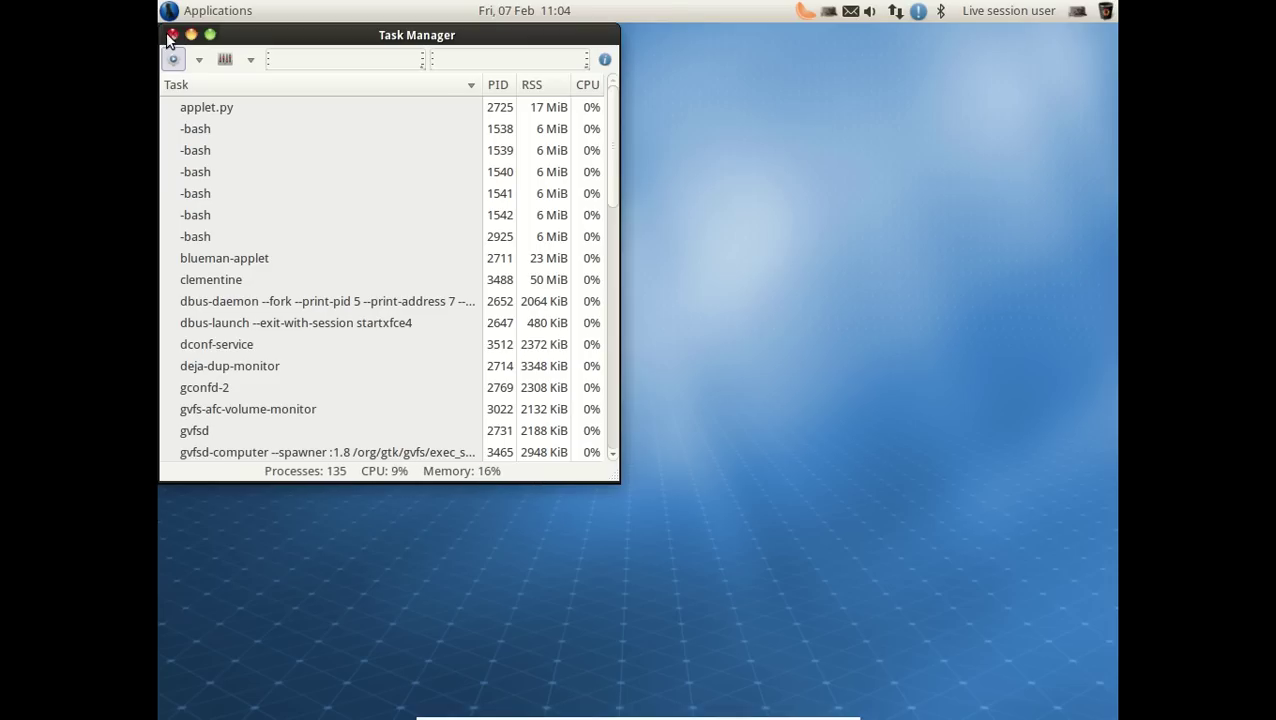
# Close Task Manager and dismiss the reopened Applications menu, leaving an empty desktop
pyautogui.click(172, 34)
pyautogui.click(172, 12)
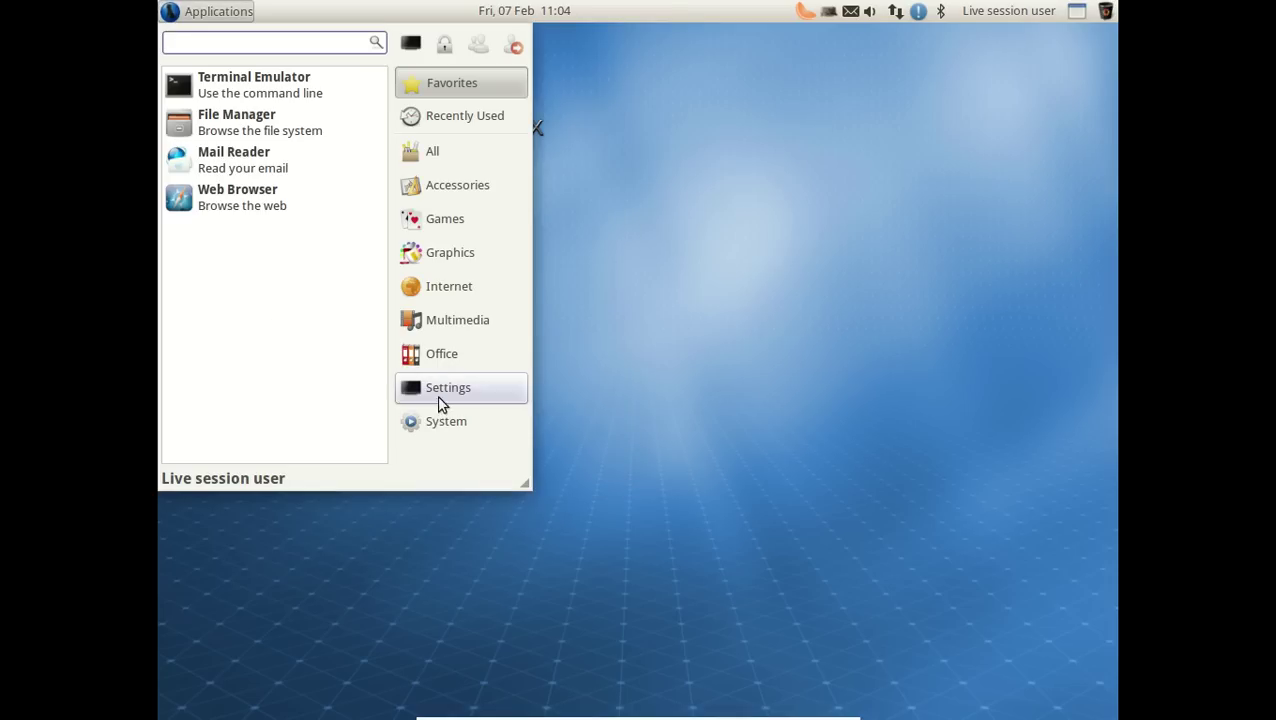
pyautogui.click(173, 16)
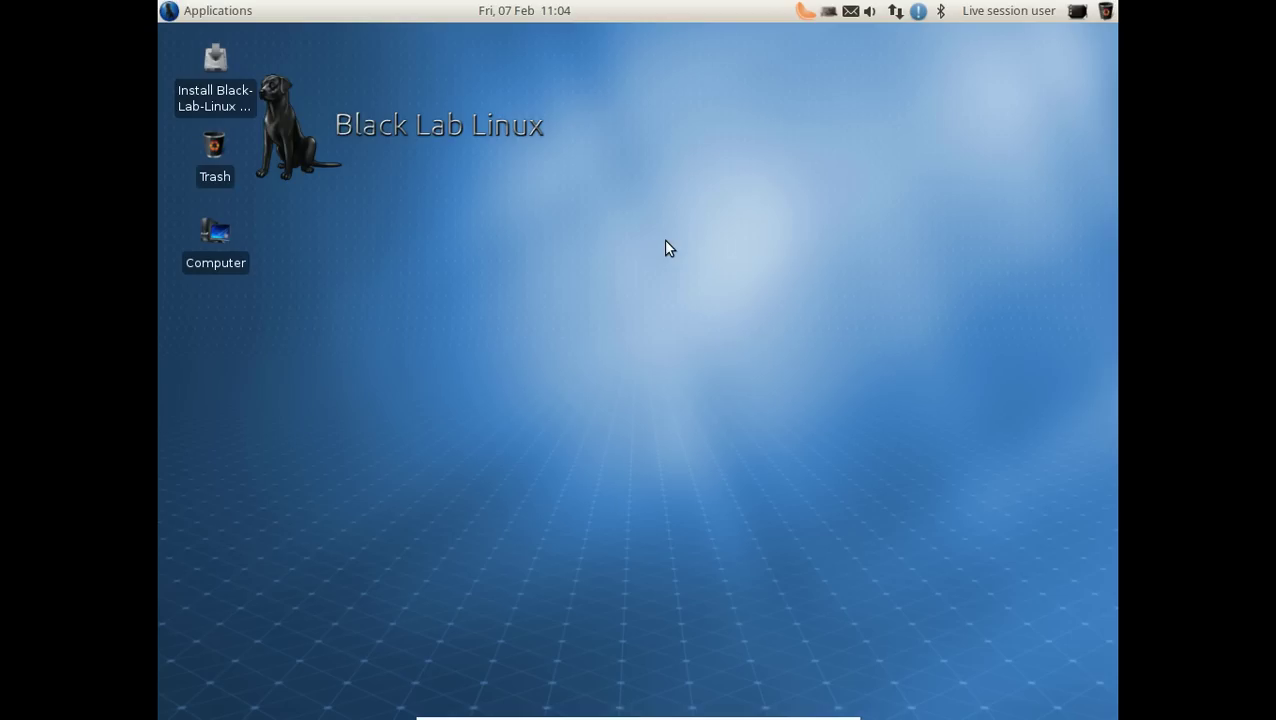
# Press Right Ctrl+F to run the blacklab VM in a normal window
pyautogui.press('Control_R+f')
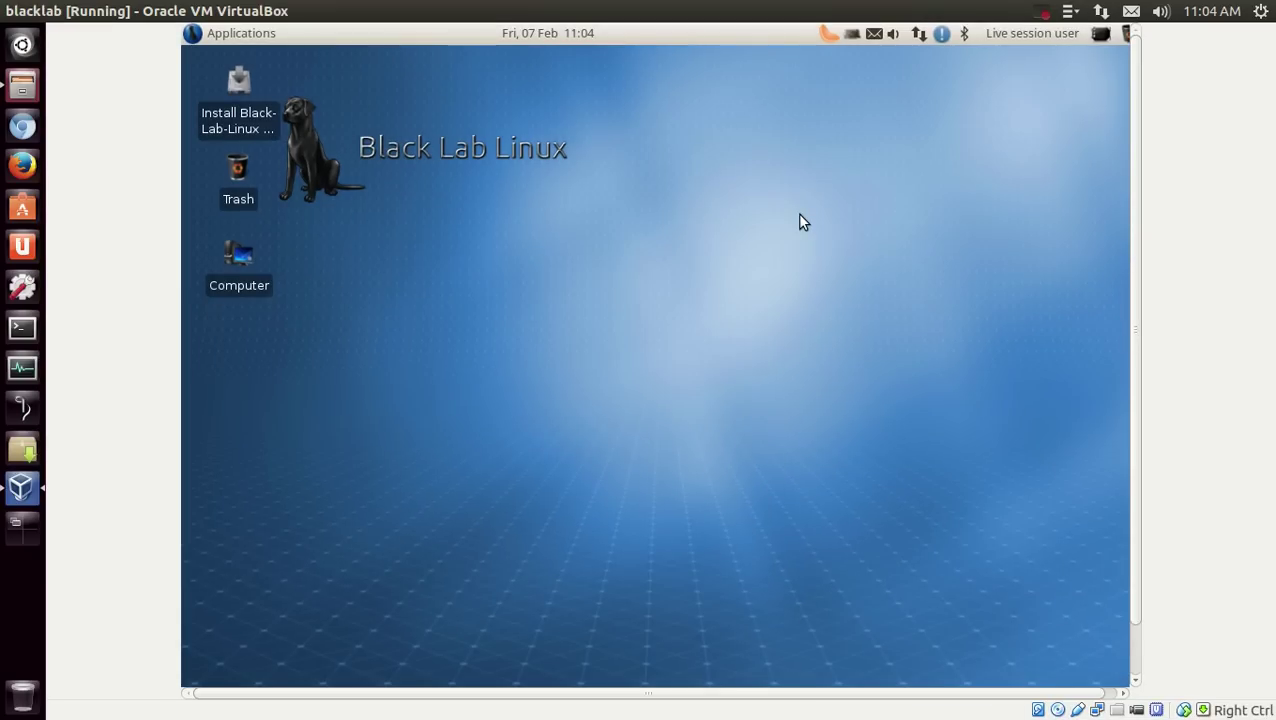